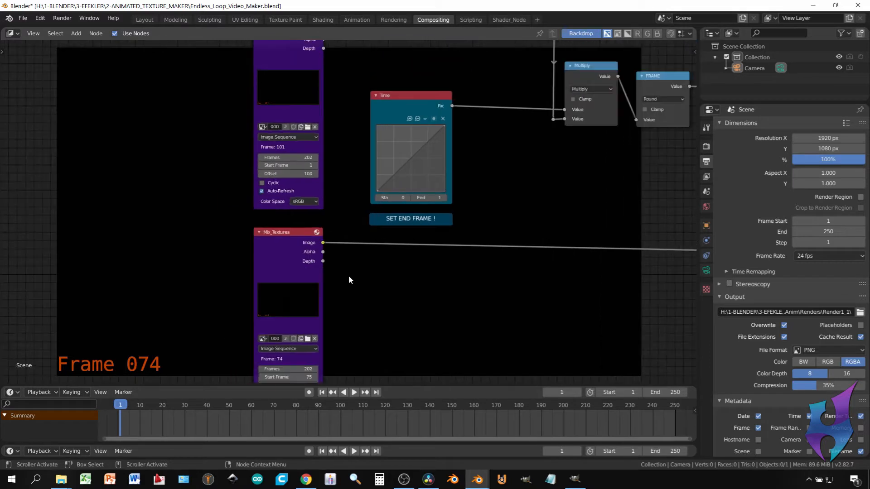
Step: Set the end frame to 100 in both the Time node and the scene's frame range
{"action": "scroll", "coordinate": [357, 177], "scroll_direction": "down", "scroll_amount": 1}
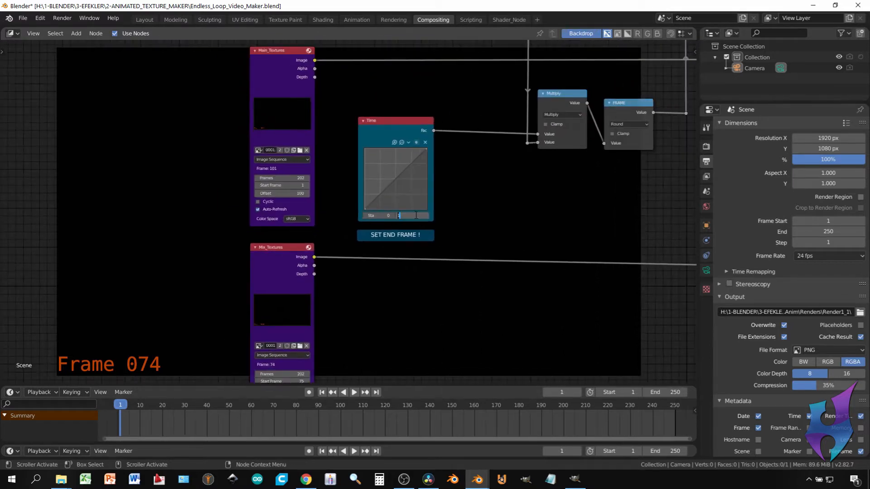
{"action": "key", "text": "Return"}
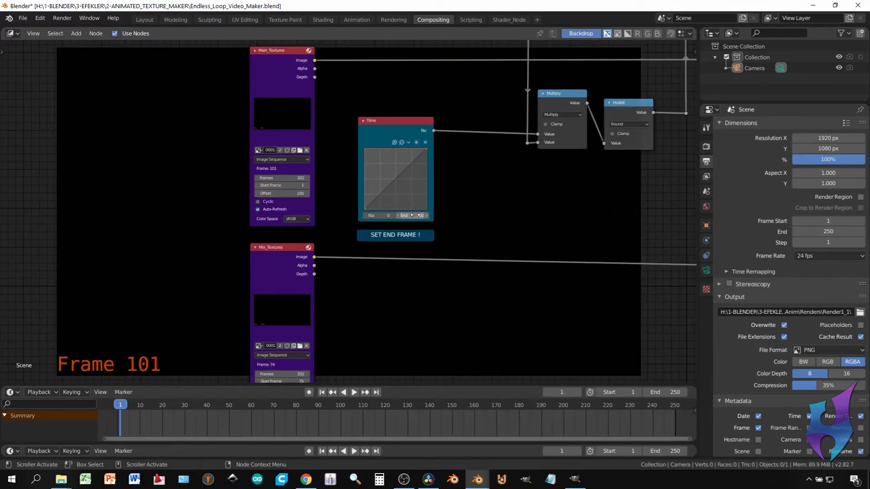
{"action": "middle_click_drag", "start_coordinate": [518, 232], "coordinate": [500, 231]}
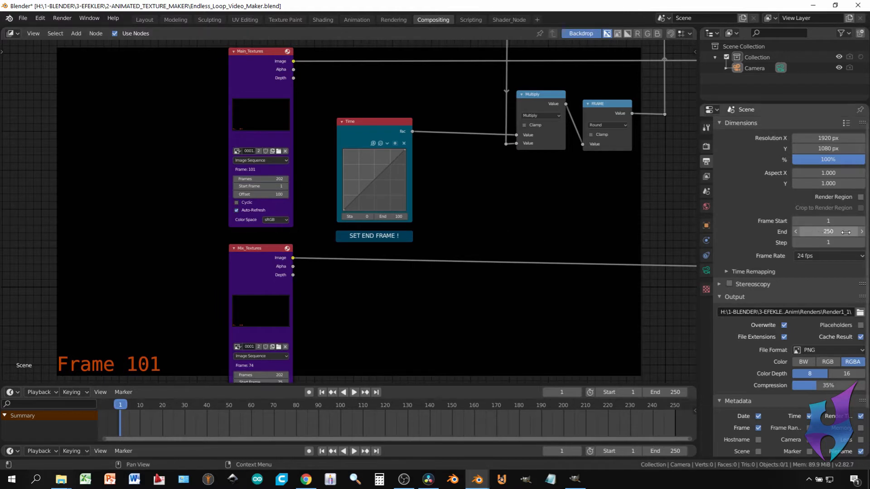
{"action": "left_click", "coordinate": [824, 232]}
{"action": "type", "text": "100"}
{"action": "key", "text": "Return"}
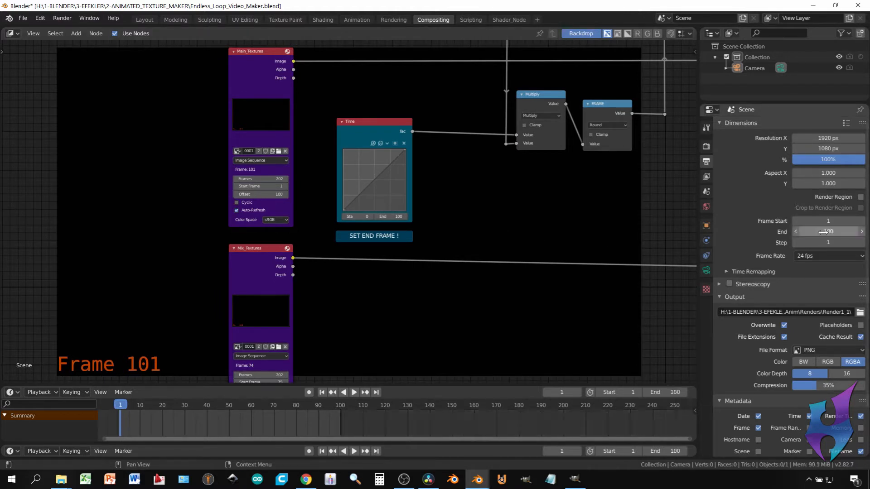
Step: Widen the Frame_Number node to show its full name and set the Mix_Frame value to 25
{"action": "middle_click_drag", "start_coordinate": [454, 86], "coordinate": [454, 244]}
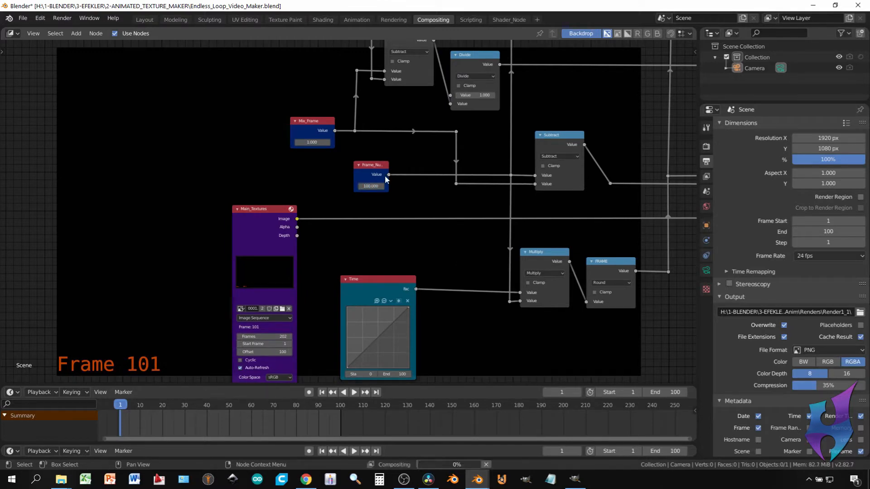
{"action": "left_click_drag", "start_coordinate": [353, 175], "coordinate": [323, 178]}
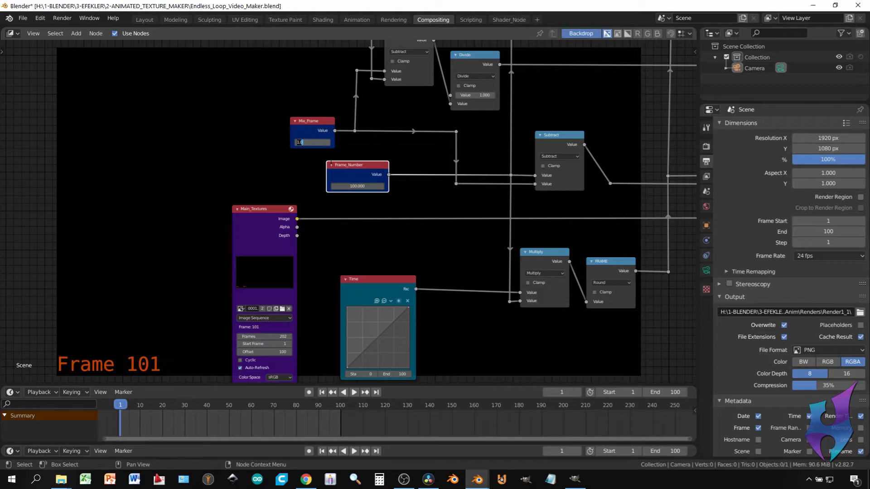
{"action": "key", "text": "Return"}
Step: Preview the Mix_Textures node in the Viewer and play the animation, stopping at frame 75
{"action": "middle_click_drag", "start_coordinate": [375, 247], "coordinate": [345, 191]}
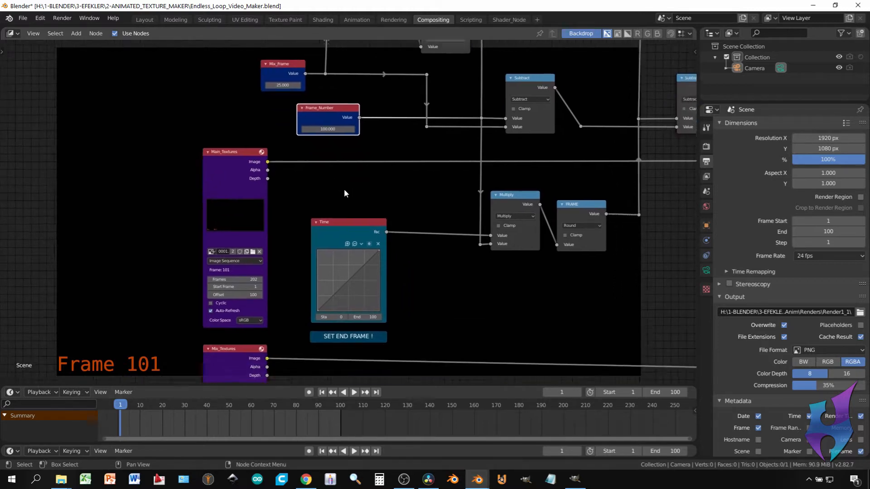
{"action": "scroll", "coordinate": [345, 192], "scroll_direction": "down", "scroll_amount": 4}
{"action": "scroll", "coordinate": [355, 216], "scroll_direction": "down", "scroll_amount": 1}
{"action": "middle_click_drag", "start_coordinate": [402, 312], "coordinate": [395, 236]}
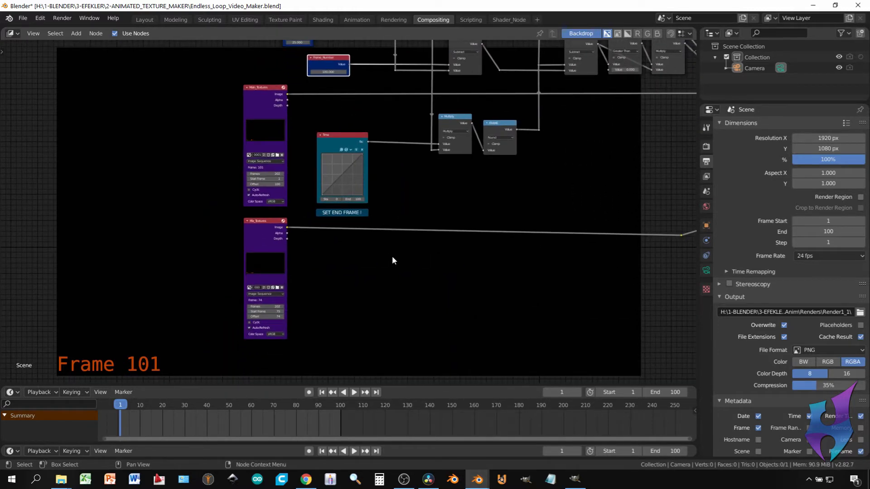
{"action": "left_click", "coordinate": [263, 224], "text": "ctrl+shift"}
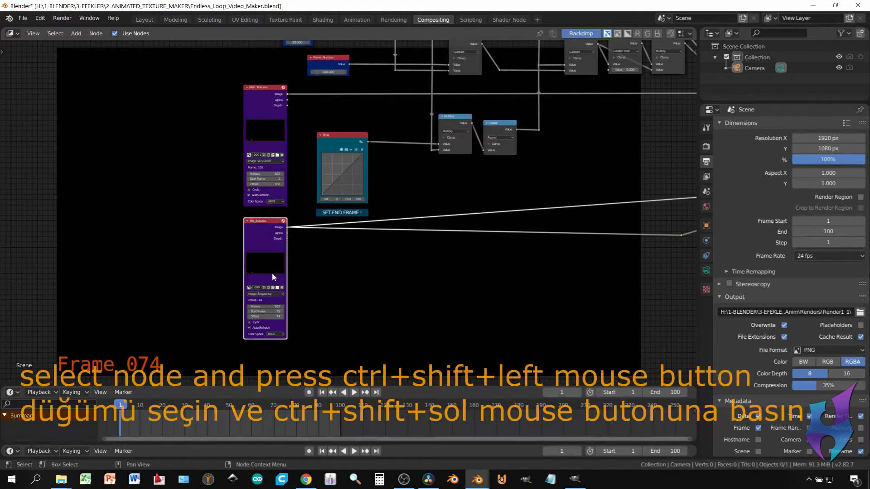
{"action": "middle_click_drag", "start_coordinate": [356, 308], "coordinate": [357, 293]}
{"action": "key", "text": "space"}
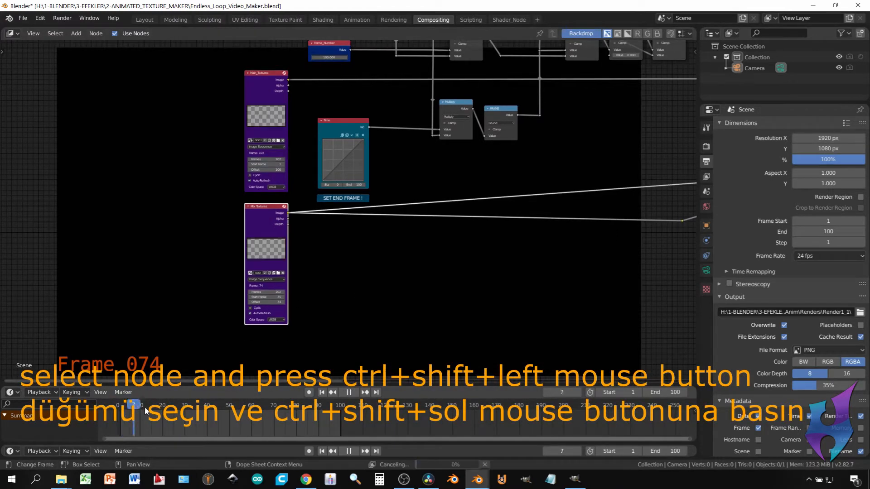
{"action": "mouse_move", "coordinate": [279, 408]}
{"action": "left_mouse_down"}
{"action": "mouse_move", "coordinate": [327, 409]}
{"action": "mouse_move", "coordinate": [284, 412]}
{"action": "left_mouse_up"}
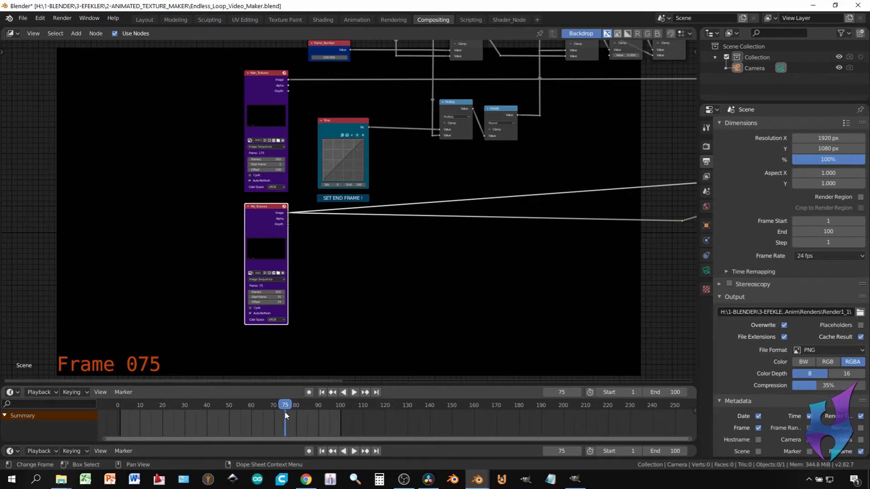
Step: Step back a few frames from frame 75 and return to it to check the Mix_Textures frame output
{"action": "key", "text": "Left"}
{"action": "key", "text": "Left"}
{"action": "key", "text": "Left"}
{"action": "key", "text": "Left"}
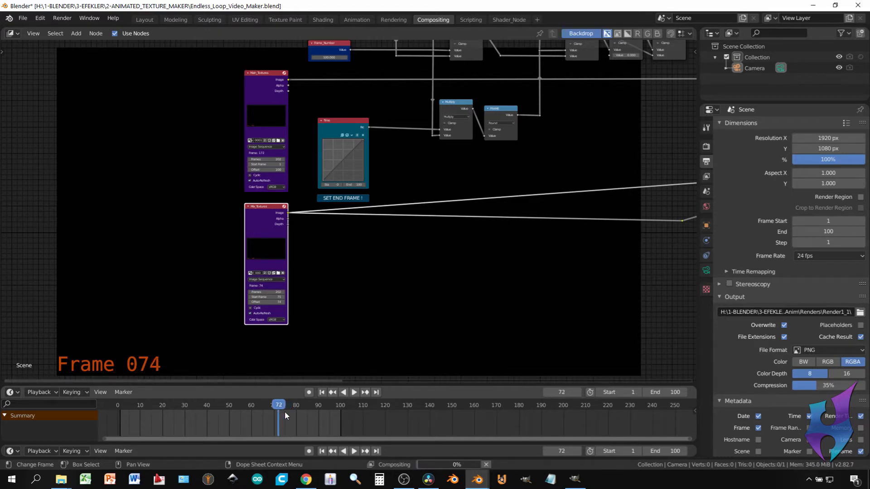
{"action": "left_click", "coordinate": [284, 411]}
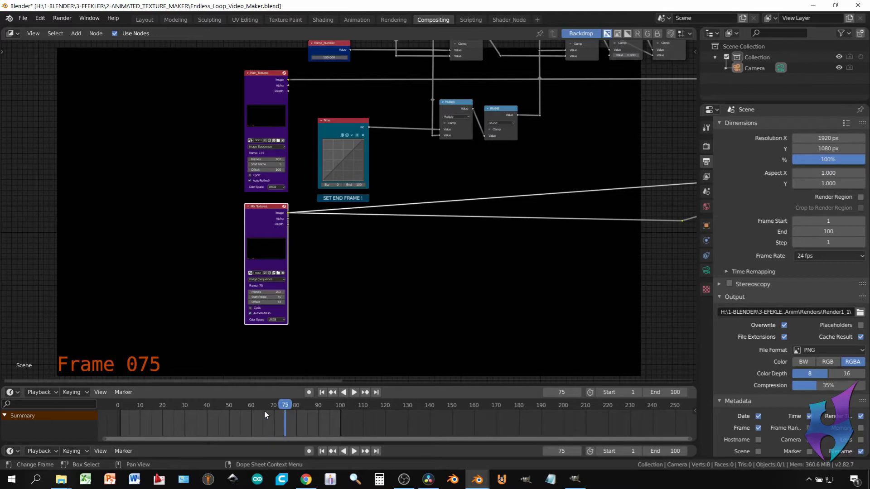
Step: Step forward frame by frame from frame 75 to frame 100, checking the Mix_Textures output
{"action": "key", "text": "Right"}
{"action": "key", "text": "Right"}
{"action": "key", "text": "Right"}
{"action": "key", "text": "Right"}
{"action": "key", "text": "Right"}
{"action": "key", "text": "Right"}
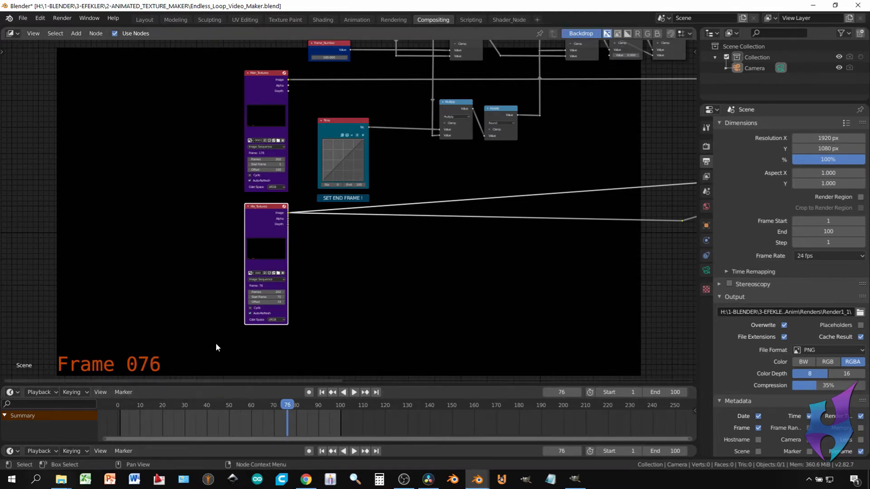
{"action": "key", "text": "Right"}
{"action": "key", "text": "Right"}
{"action": "key", "text": "Right"}
{"action": "key", "text": "Right"}
{"action": "key", "text": "Right"}
{"action": "key", "text": "Right"}
{"action": "key", "text": "Right"}
{"action": "key", "text": "Right"}
{"action": "key", "text": "Right"}
{"action": "key", "text": "Right"}
{"action": "key", "text": "Right"}
{"action": "key", "text": "Right"}
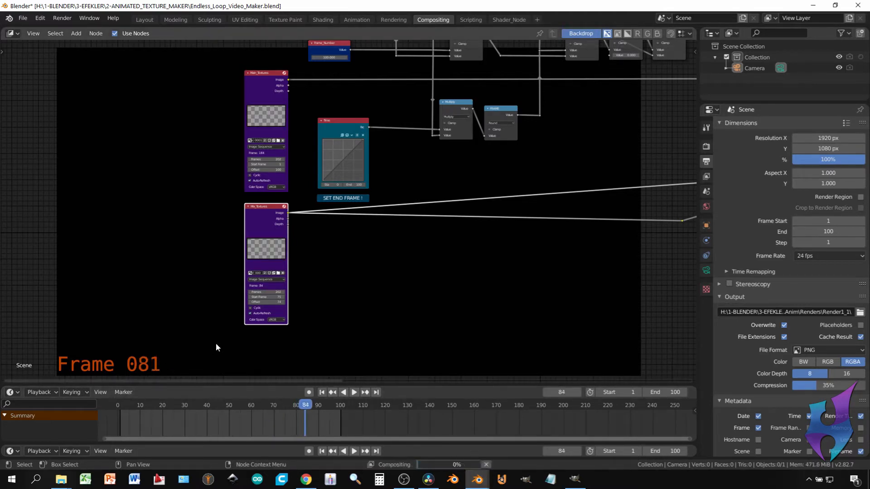
{"action": "key", "text": "Right"}
{"action": "key", "text": "Right"}
{"action": "key", "text": "Right"}
{"action": "key", "text": "Right"}
{"action": "key", "text": "Right"}
{"action": "key", "text": "Right"}
{"action": "key", "text": "Right"}
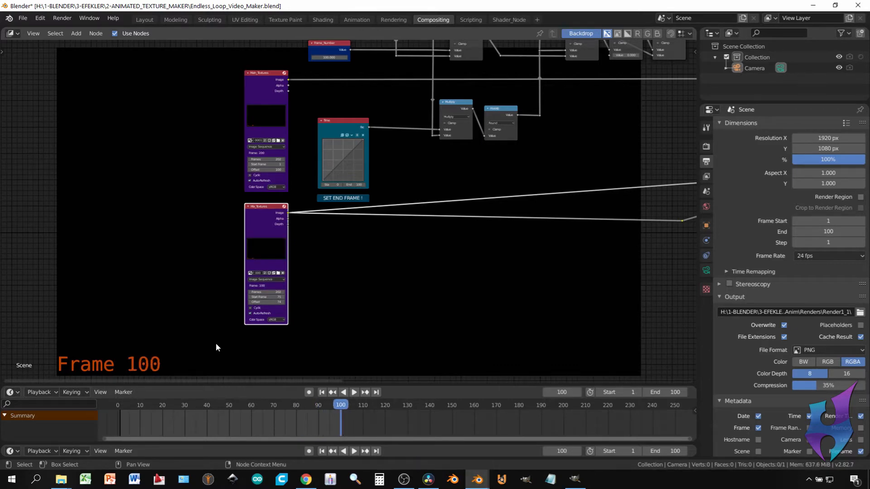
Step: Preview the Main_Textures node in the Viewer at frame 100 and at the first frame
{"action": "middle_click_drag", "start_coordinate": [327, 273], "coordinate": [326, 289]}
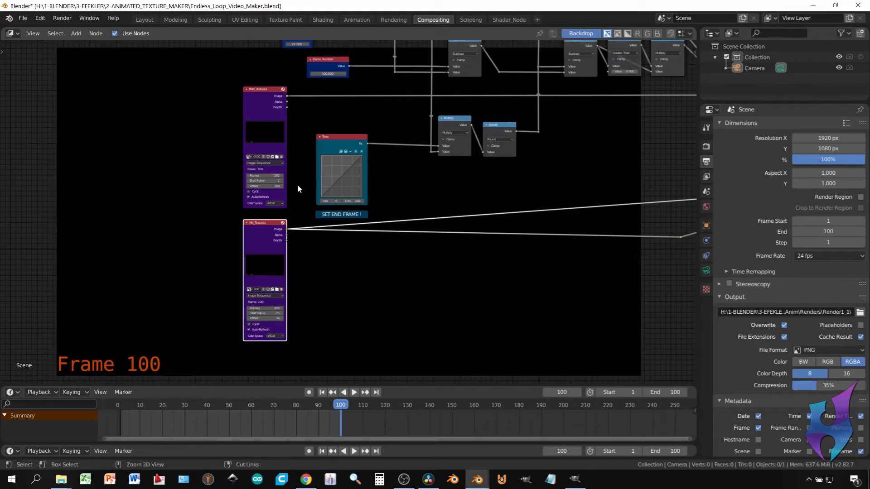
{"action": "left_click", "coordinate": [278, 104], "text": "ctrl+shift"}
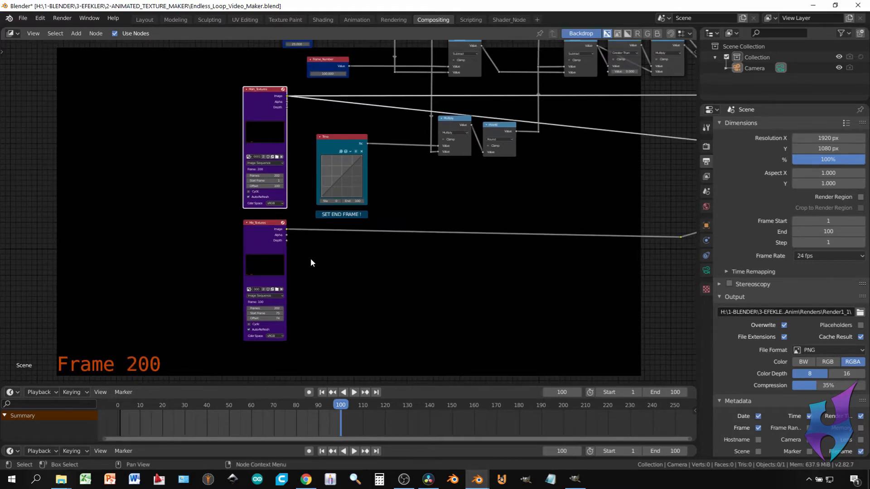
{"action": "left_click", "coordinate": [322, 392]}
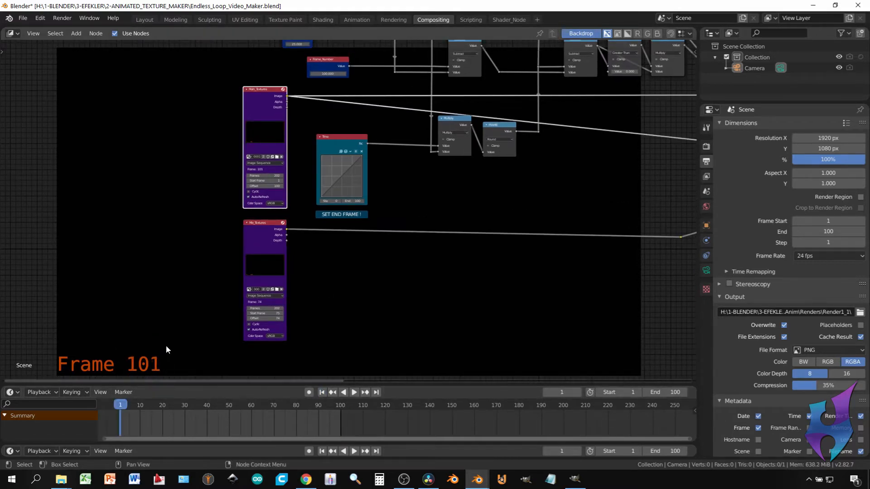
Step: Compare the Mix_Textures and Main_Textures outputs at the last frame and return to frame 1
{"action": "left_click", "coordinate": [267, 229]}
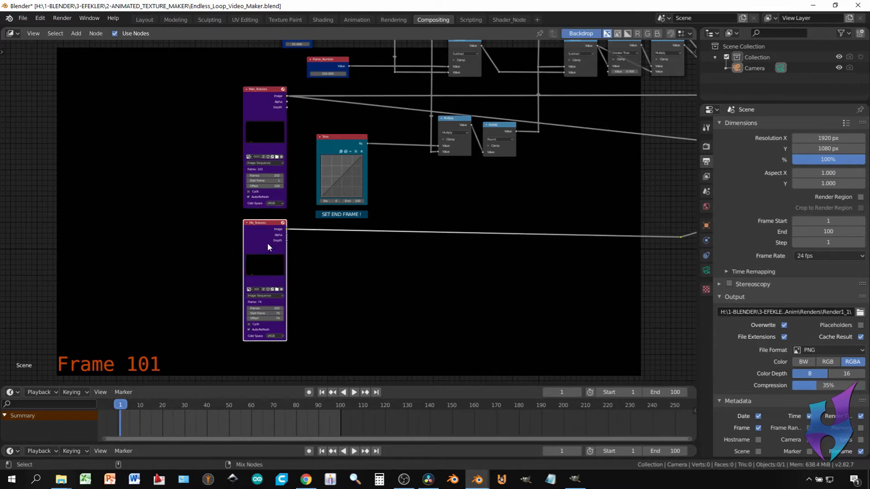
{"action": "left_click", "coordinate": [266, 240], "text": "ctrl+shift"}
{"action": "left_click", "coordinate": [376, 393]}
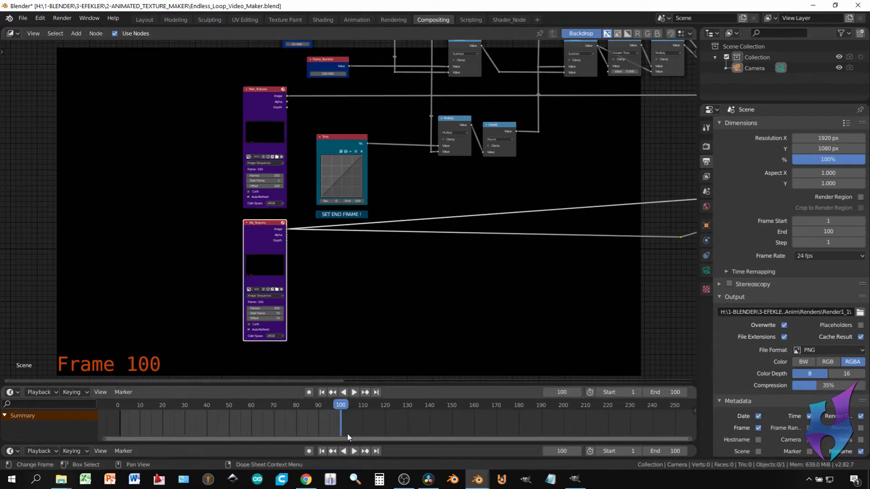
{"action": "left_click", "coordinate": [260, 109], "text": "ctrl+shift"}
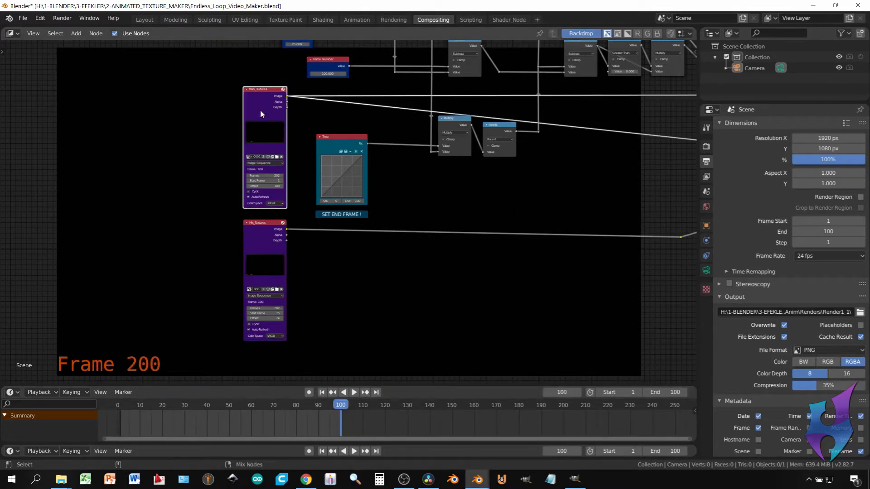
{"action": "left_click", "coordinate": [321, 392]}
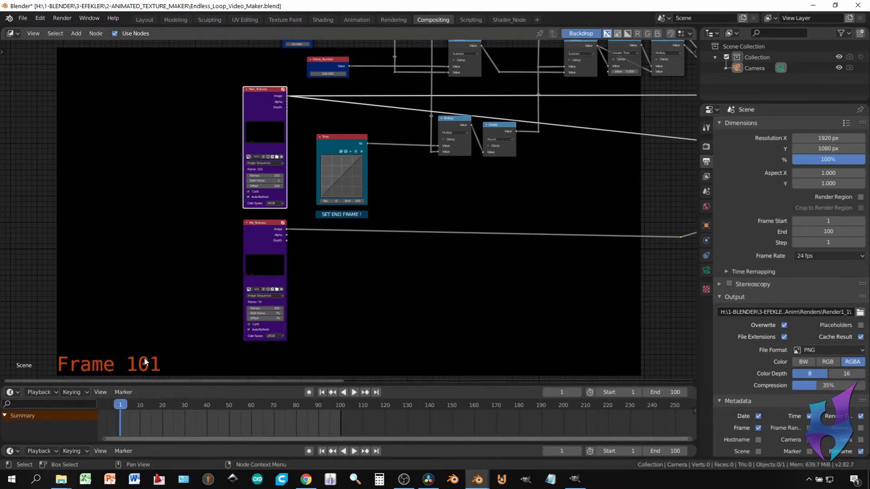
Step: Preview the lower Alpha Over node in the Viewer and scrub the timeline from frame 1 to the end of the range
{"action": "scroll", "coordinate": [274, 297], "scroll_direction": "down", "scroll_amount": 3}
{"action": "key", "text": "Home"}
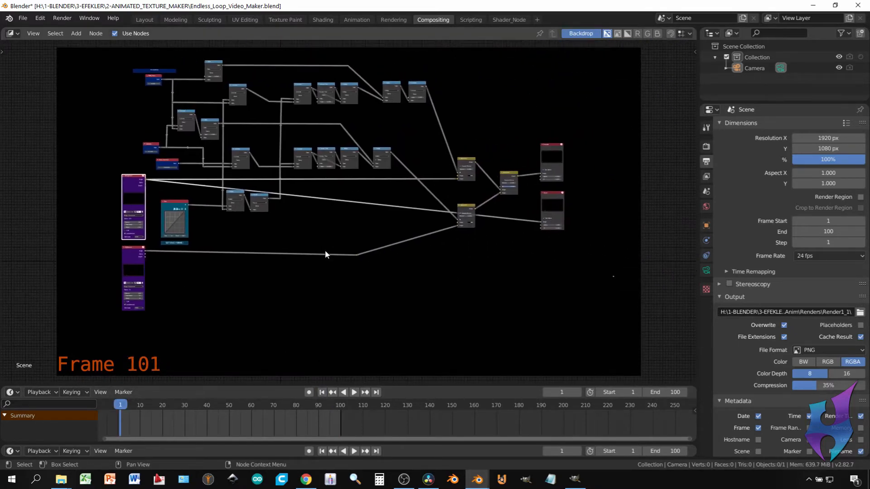
{"action": "scroll", "coordinate": [471, 209], "scroll_direction": "up", "scroll_amount": 2}
{"action": "left_click", "coordinate": [462, 210], "text": "ctrl+shift"}
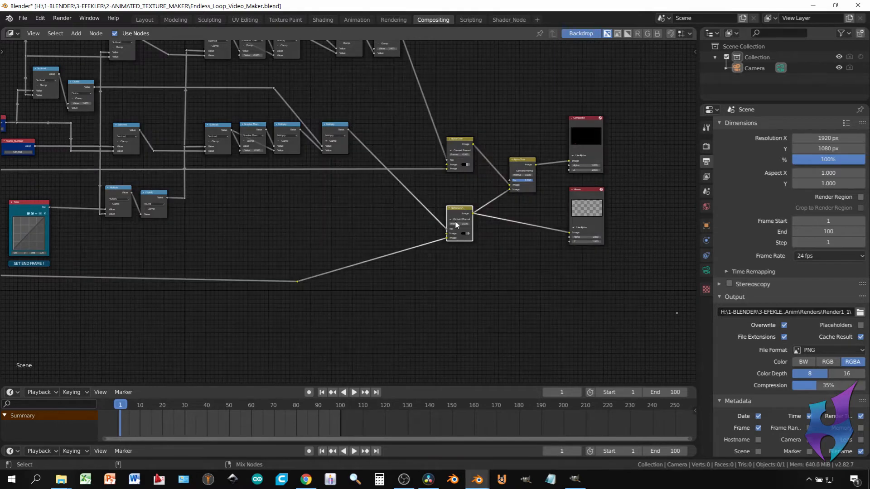
{"action": "middle_click_drag", "start_coordinate": [345, 294], "coordinate": [359, 267]}
{"action": "left_click_drag", "start_coordinate": [121, 407], "coordinate": [340, 411]}
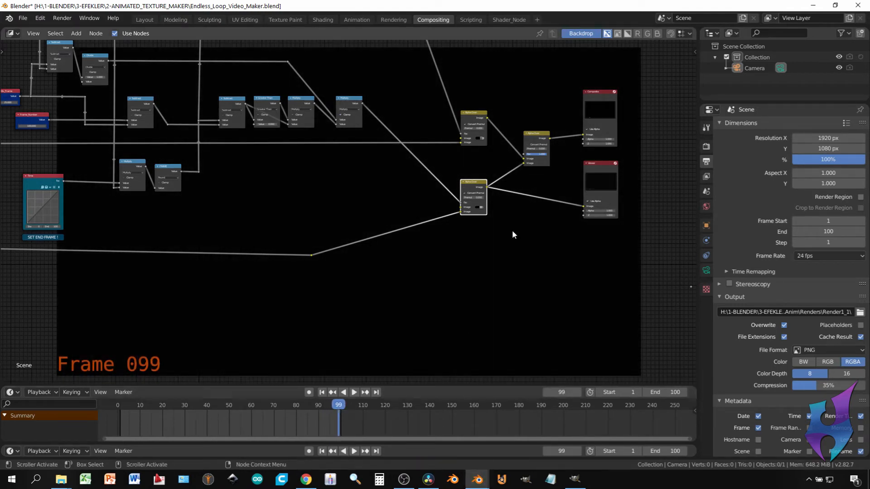
Step: Preview the final Alpha Over node in the Viewer and check its playback, finishing at frame 100
{"action": "left_click", "coordinate": [534, 138], "text": "ctrl+shift"}
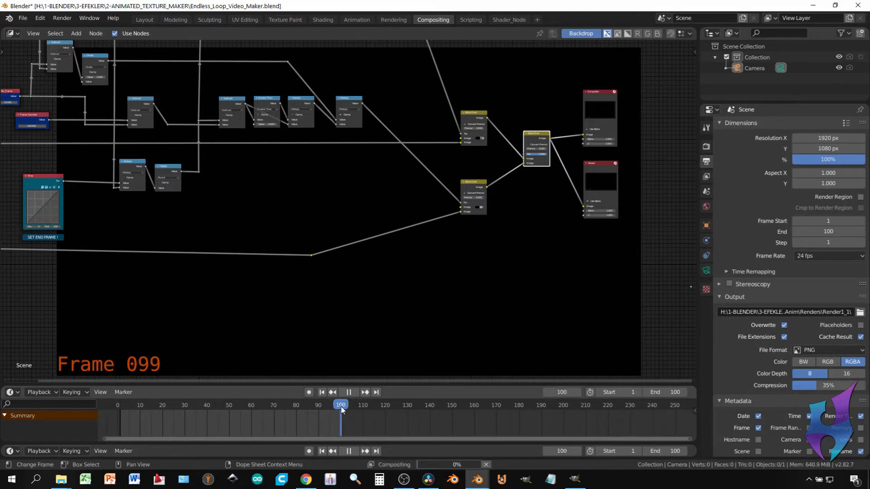
{"action": "mouse_move", "coordinate": [341, 409]}
{"action": "left_mouse_down"}
{"action": "mouse_move", "coordinate": [274, 412]}
{"action": "mouse_move", "coordinate": [342, 416]}
{"action": "left_mouse_up"}
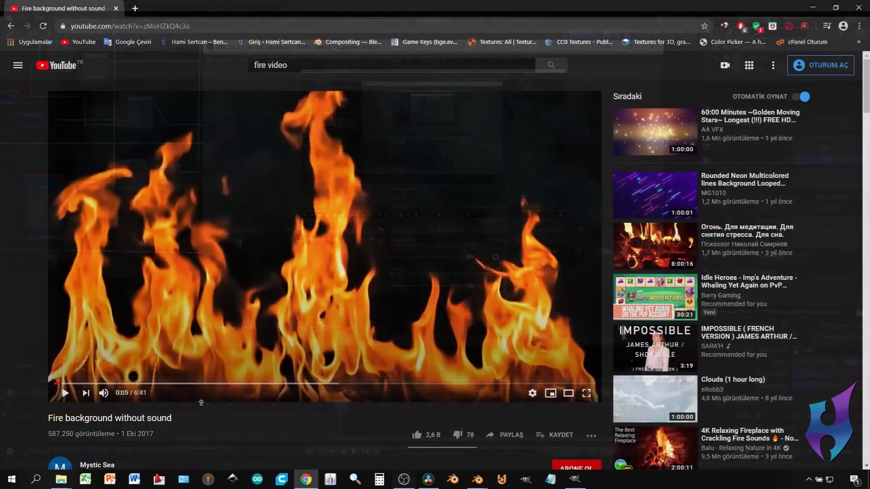
Step: Play the "Fire background without sound" video on YouTube, examine its usage terms in the description, and pause it
{"action": "scroll", "coordinate": [208, 424], "scroll_direction": "down", "scroll_amount": 3}
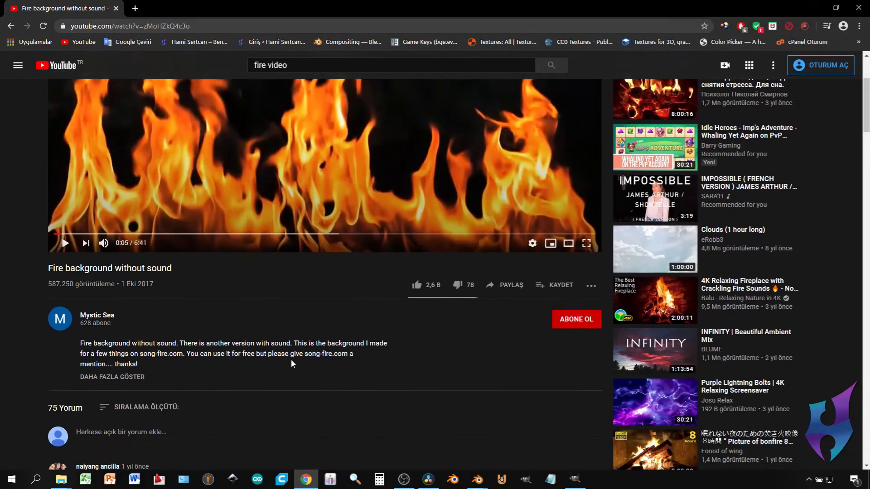
{"action": "left_click", "coordinate": [65, 243]}
{"action": "scroll", "coordinate": [301, 409], "scroll_direction": "up", "scroll_amount": 1}
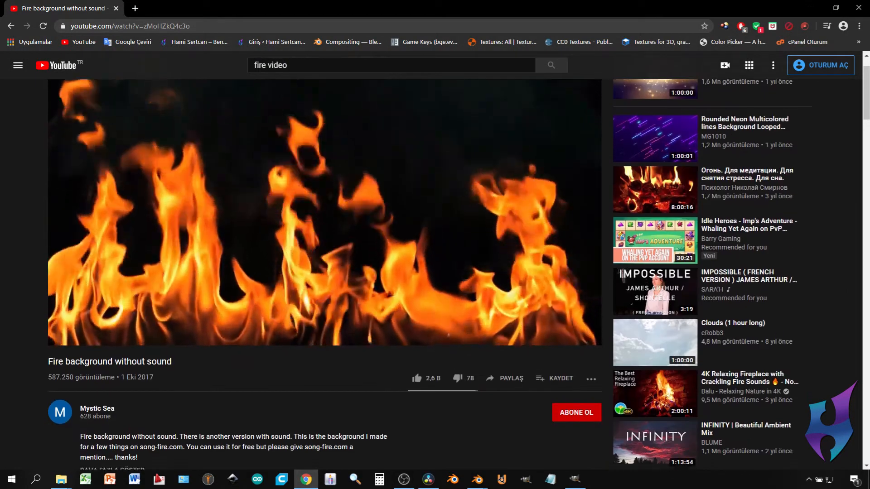
{"action": "left_click_drag", "start_coordinate": [303, 404], "coordinate": [348, 404]}
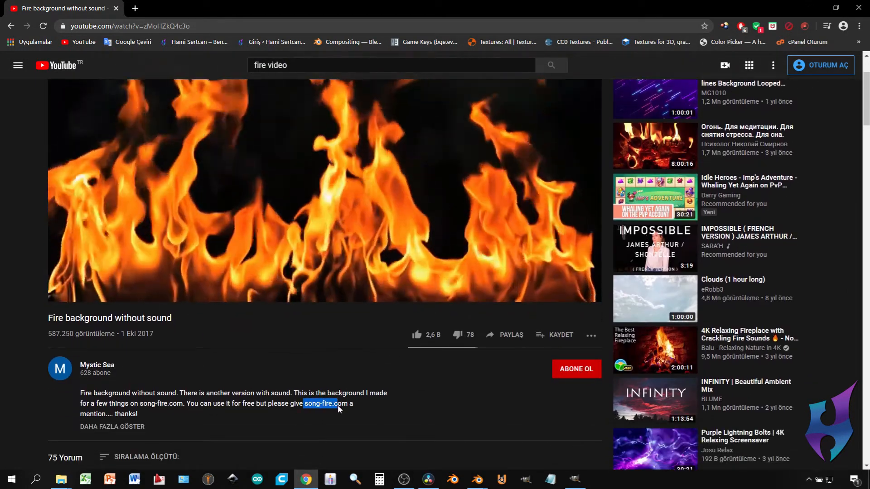
{"action": "scroll", "coordinate": [352, 371], "scroll_direction": "up", "scroll_amount": 2}
{"action": "scroll", "coordinate": [352, 297], "scroll_direction": "down", "scroll_amount": 1}
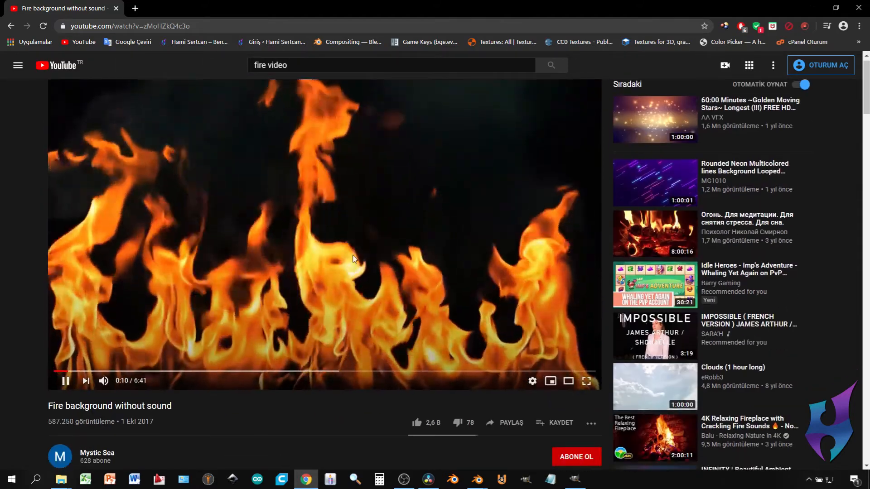
{"action": "left_click", "coordinate": [65, 343]}
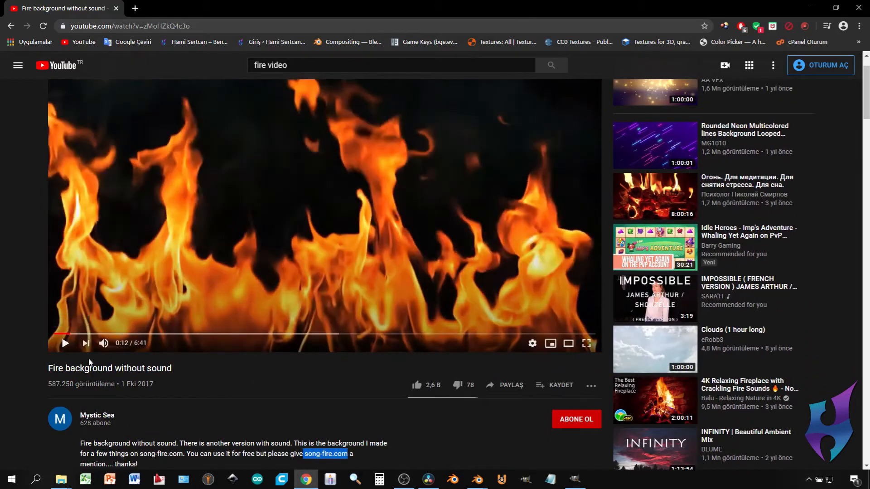
Step: Play the downloaded "Fire background without sound" video from the Fire_video folder, close it, and return to the Blender compositor
{"action": "left_click", "coordinate": [814, 8]}
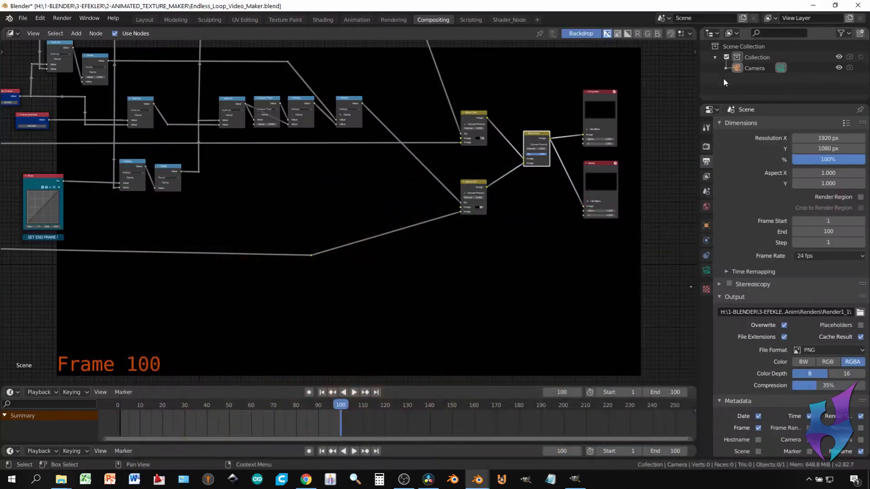
{"action": "mouse_move", "coordinate": [61, 479]}
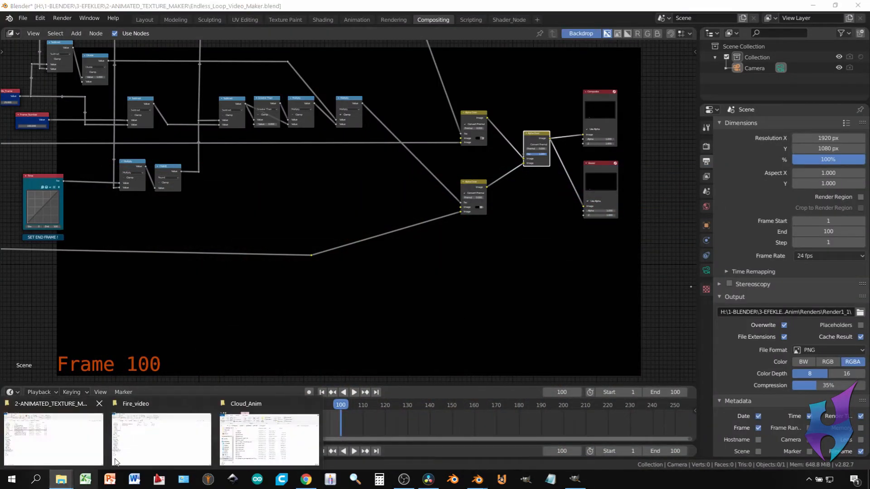
{"action": "left_click", "coordinate": [154, 446]}
{"action": "double_click", "coordinate": [159, 107]}
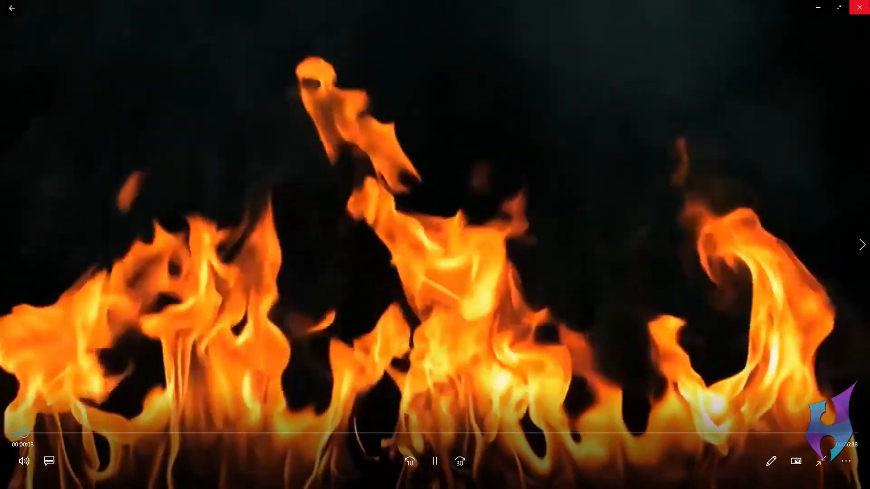
{"action": "left_click", "coordinate": [857, 5]}
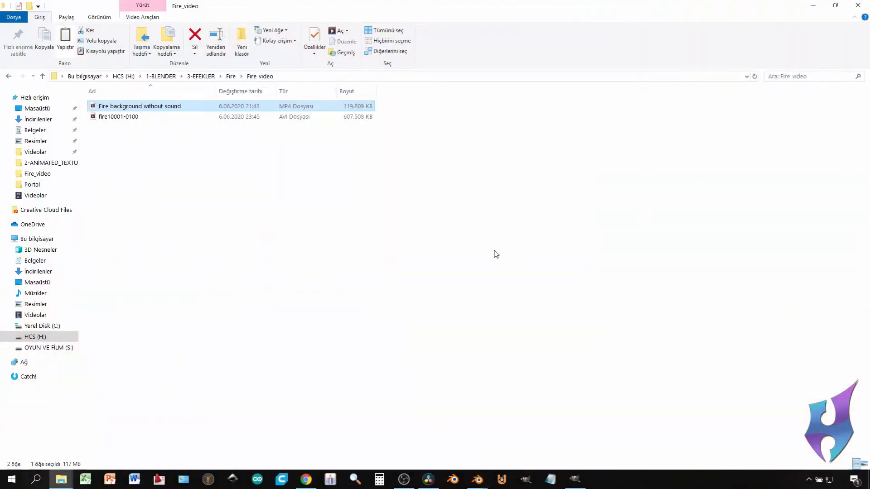
{"action": "mouse_move", "coordinate": [465, 485]}
{"action": "left_click", "coordinate": [427, 453]}
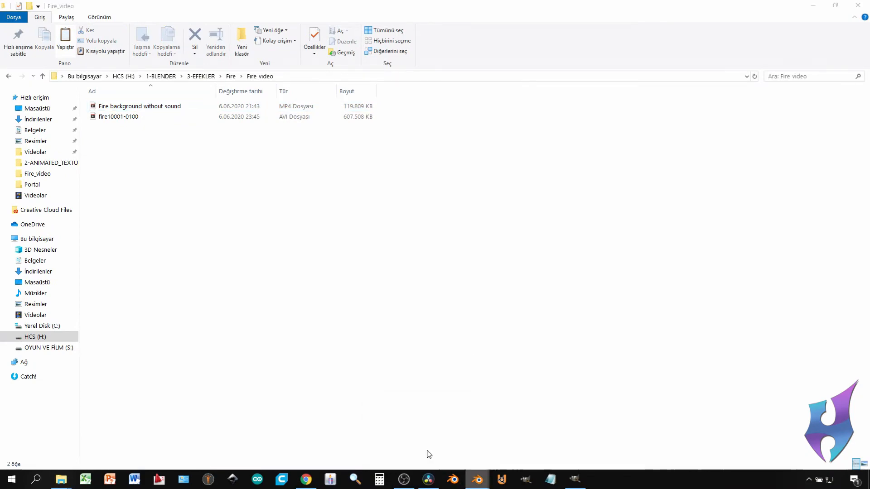
{"action": "left_click", "coordinate": [506, 447]}
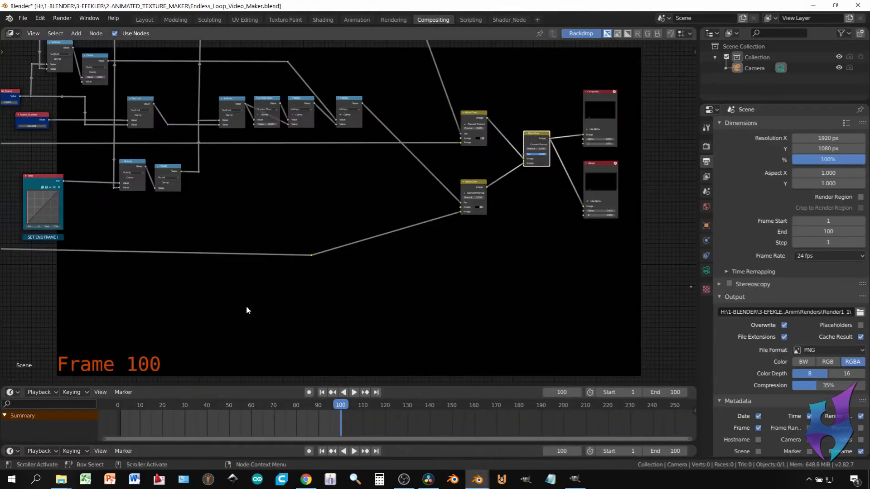
Step: Load the "Fire background without sound" MP4 from the Fire\Fire_video folder into the Mix_Textures node
{"action": "scroll", "coordinate": [395, 316], "scroll_direction": "up", "scroll_amount": 6}
{"action": "scroll", "coordinate": [304, 279], "scroll_direction": "up", "scroll_amount": 3}
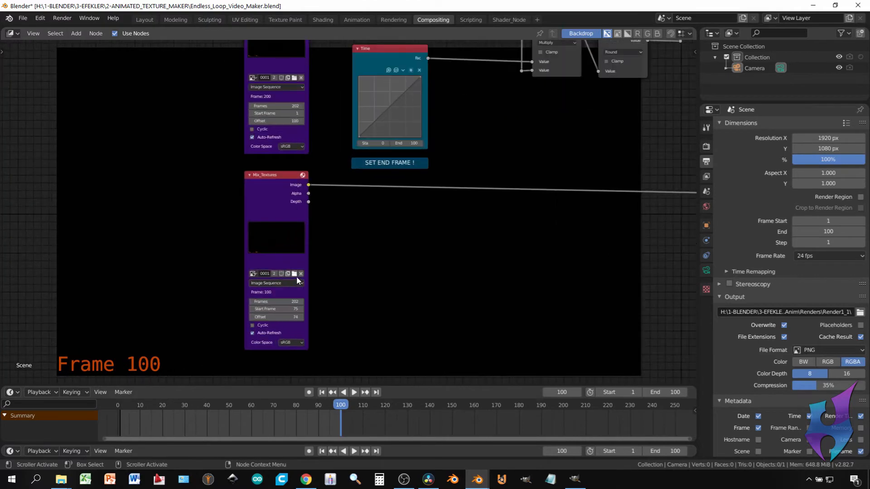
{"action": "left_click", "coordinate": [294, 274]}
{"action": "left_click", "coordinate": [252, 93]}
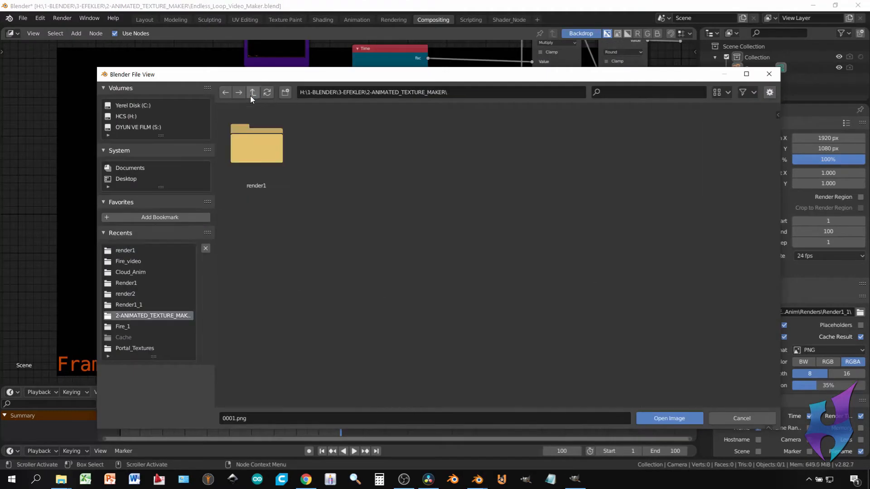
{"action": "left_click", "coordinate": [251, 92]}
{"action": "left_click", "coordinate": [567, 164]}
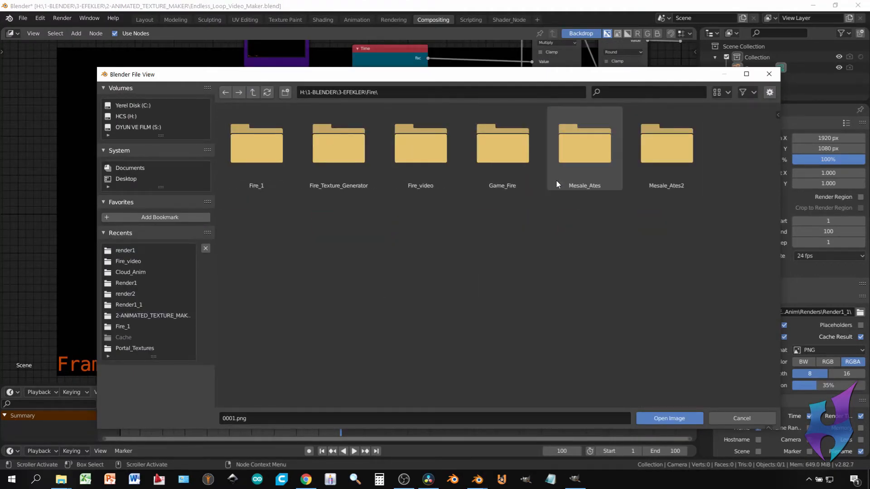
{"action": "left_click", "coordinate": [414, 155]}
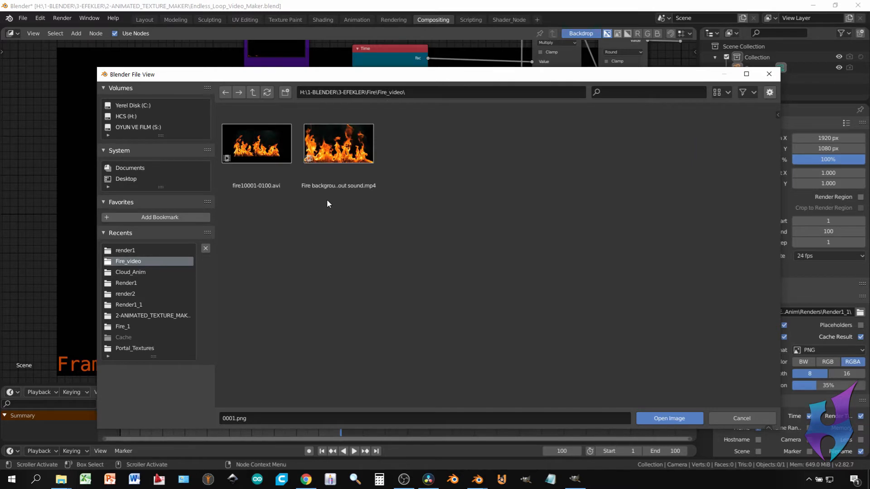
{"action": "left_click", "coordinate": [368, 164]}
{"action": "left_click", "coordinate": [669, 418]}
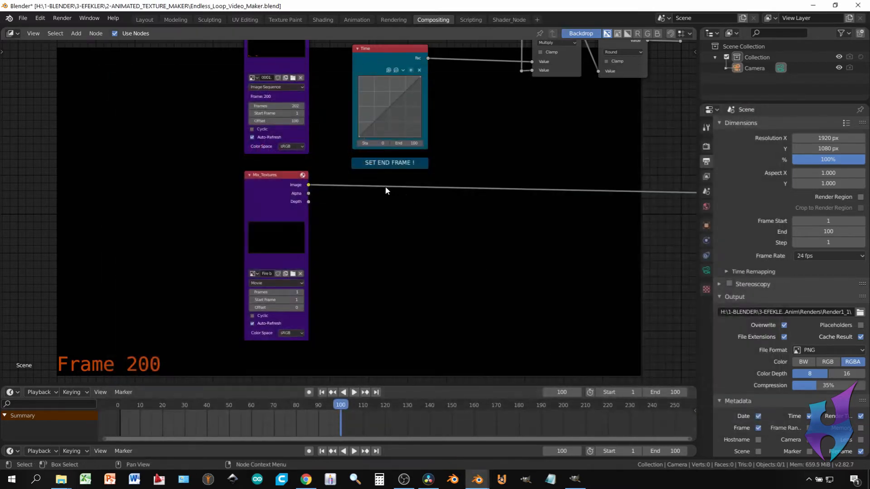
Step: Load the "Fire background without sound" MP4 from the Fire_video folder into the Main_Textures node as well
{"action": "middle_click_drag", "start_coordinate": [385, 186], "coordinate": [379, 289]}
{"action": "left_click", "coordinate": [295, 152]}
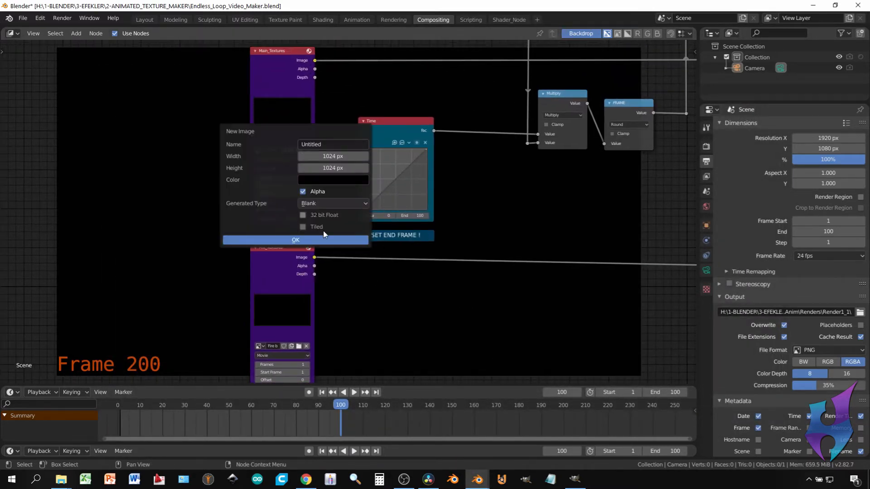
{"action": "left_click", "coordinate": [298, 151]}
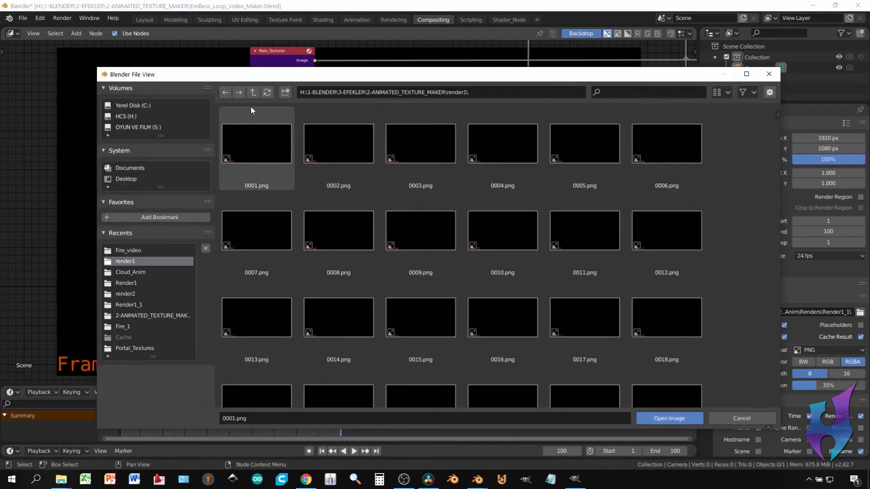
{"action": "left_click", "coordinate": [254, 93]}
{"action": "left_click", "coordinate": [254, 92]}
{"action": "left_click", "coordinate": [580, 150]}
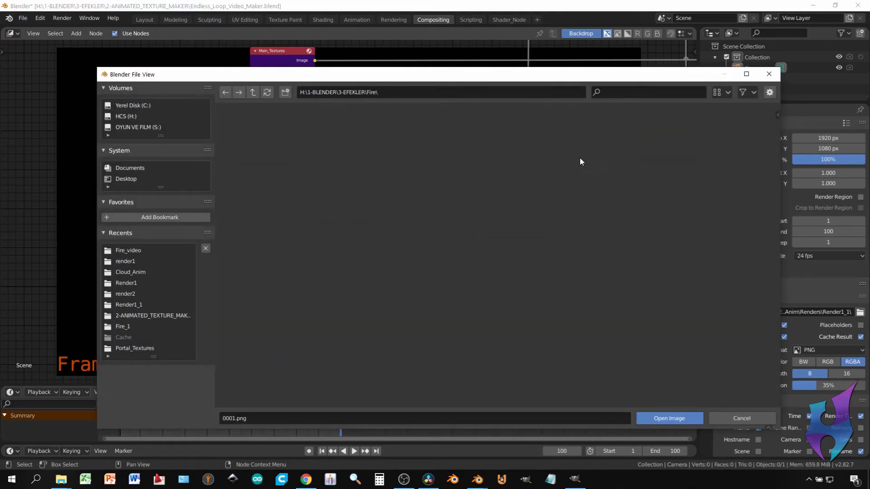
{"action": "left_click", "coordinate": [412, 153]}
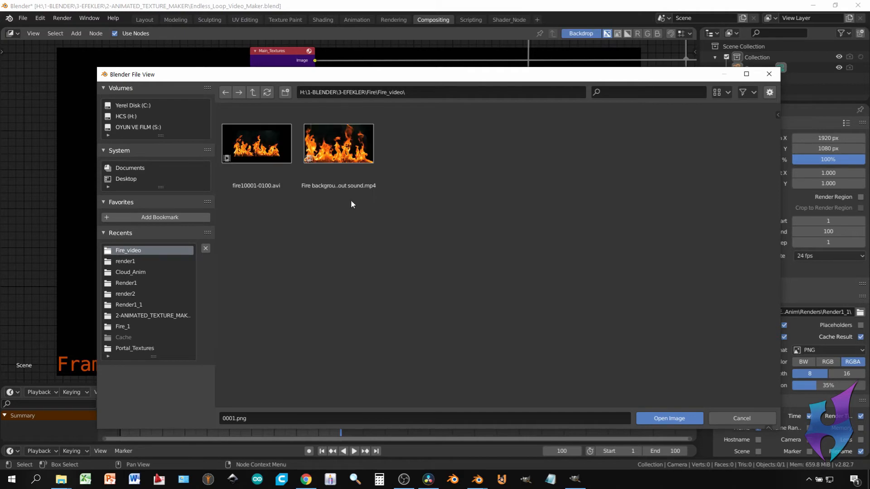
{"action": "double_click", "coordinate": [341, 159]}
Step: Set the Mix_Textures node's offset to 74, start frame to 75 and frames to 500
{"action": "middle_click_drag", "start_coordinate": [378, 319], "coordinate": [348, 260]}
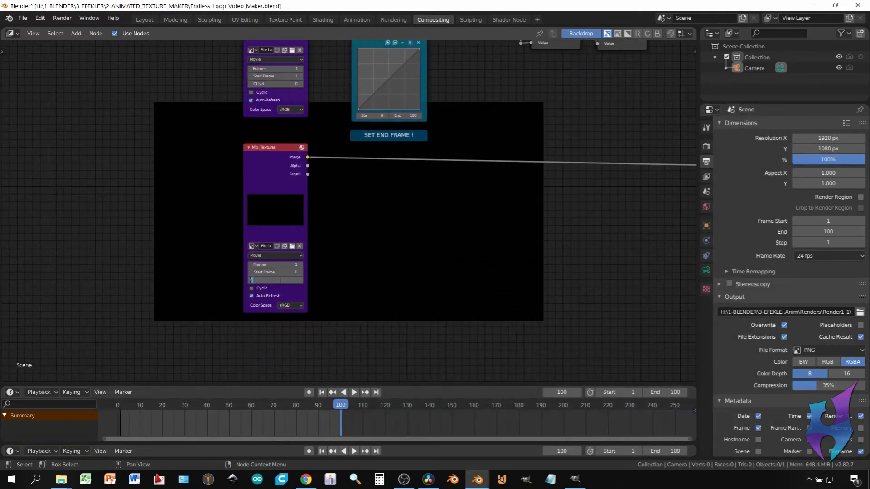
{"action": "key", "text": "Return"}
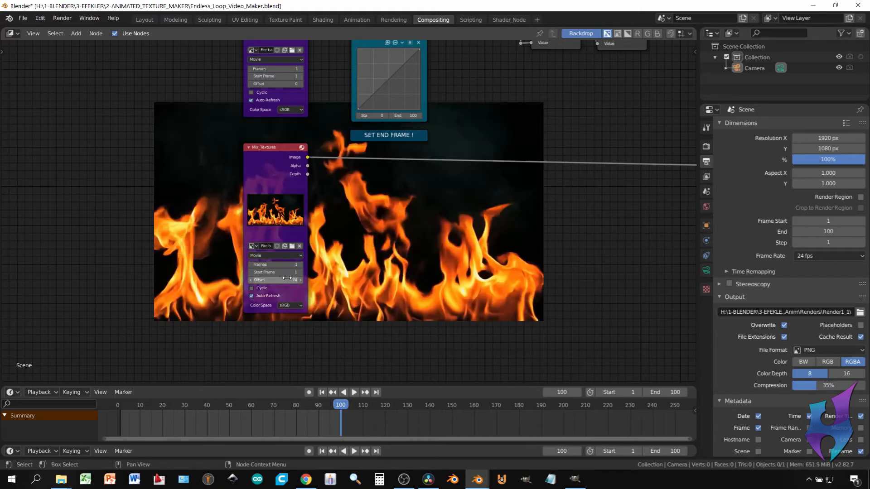
{"action": "left_click", "coordinate": [289, 272]}
{"action": "type", "text": "75"}
{"action": "key", "text": "Return"}
{"action": "key", "text": "Return"}
Step: Set the Main_Textures node's offset to 100 and its frames to 500
{"action": "middle_click_drag", "start_coordinate": [302, 119], "coordinate": [314, 188]}
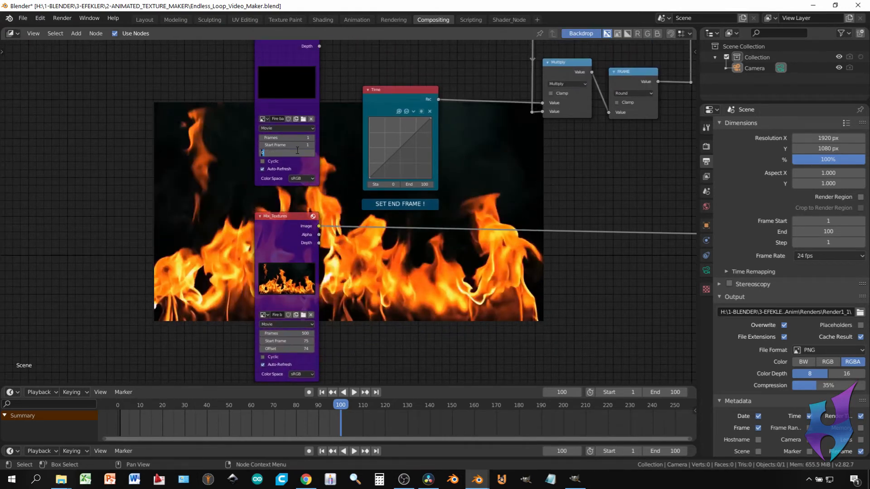
{"action": "key", "text": "Return"}
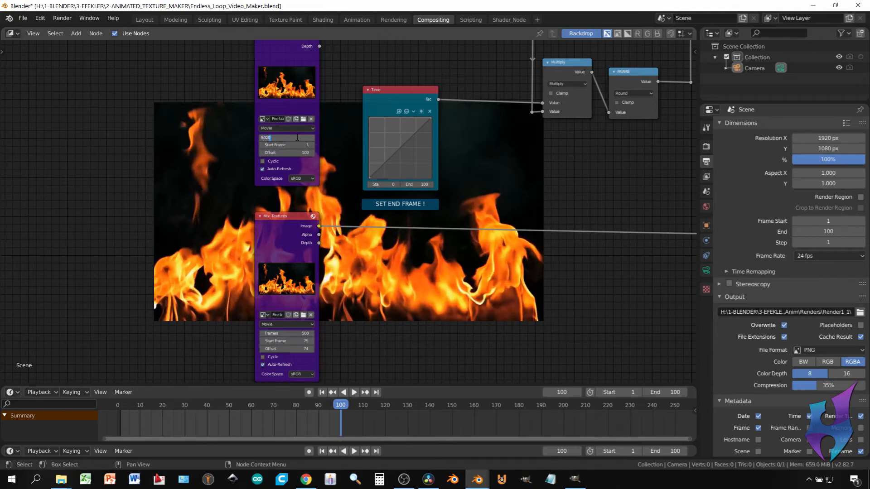
{"action": "key", "text": "Return"}
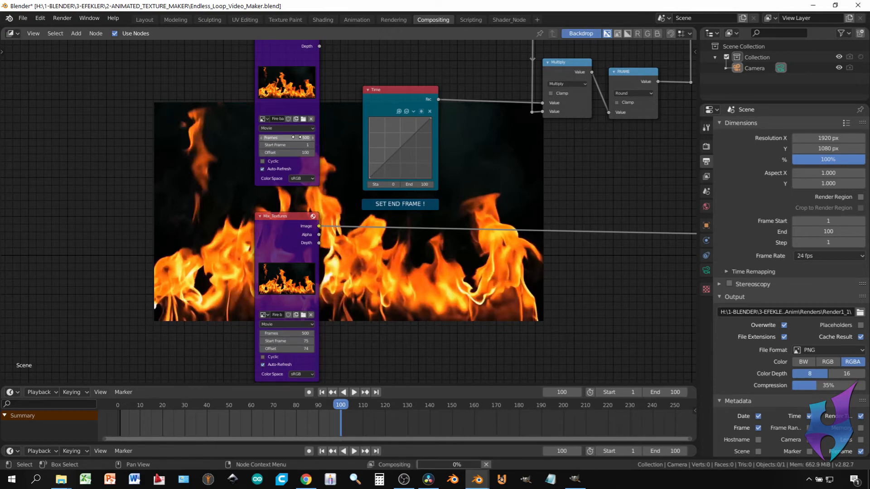
Step: Review the node tree through to the output nodes and set the render output file format to AVI Raw
{"action": "middle_click_drag", "start_coordinate": [500, 208], "coordinate": [448, 193]}
{"action": "scroll", "coordinate": [441, 192], "scroll_direction": "down", "scroll_amount": 2}
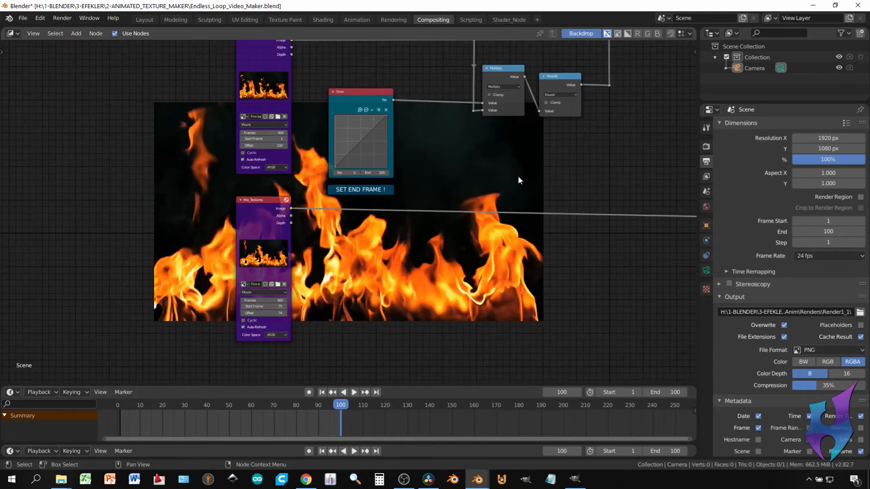
{"action": "middle_click_drag", "start_coordinate": [519, 180], "coordinate": [507, 283]}
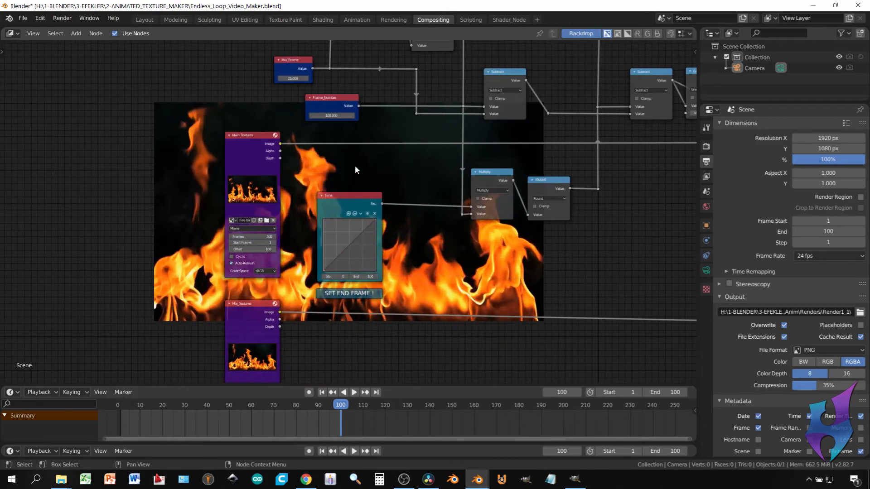
{"action": "middle_click_drag", "start_coordinate": [356, 169], "coordinate": [357, 195]}
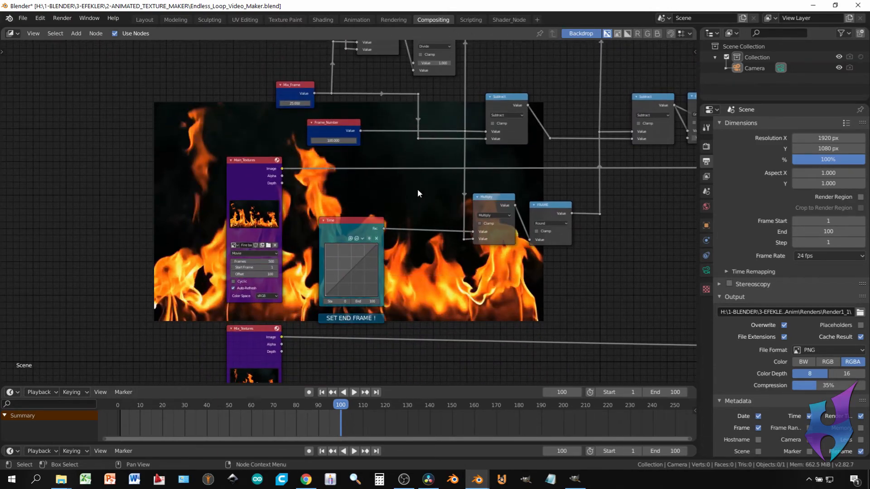
{"action": "middle_click_drag", "start_coordinate": [418, 190], "coordinate": [308, 191]}
{"action": "scroll", "coordinate": [307, 191], "scroll_direction": "down", "scroll_amount": 8}
{"action": "middle_click_drag", "start_coordinate": [581, 217], "coordinate": [326, 218]}
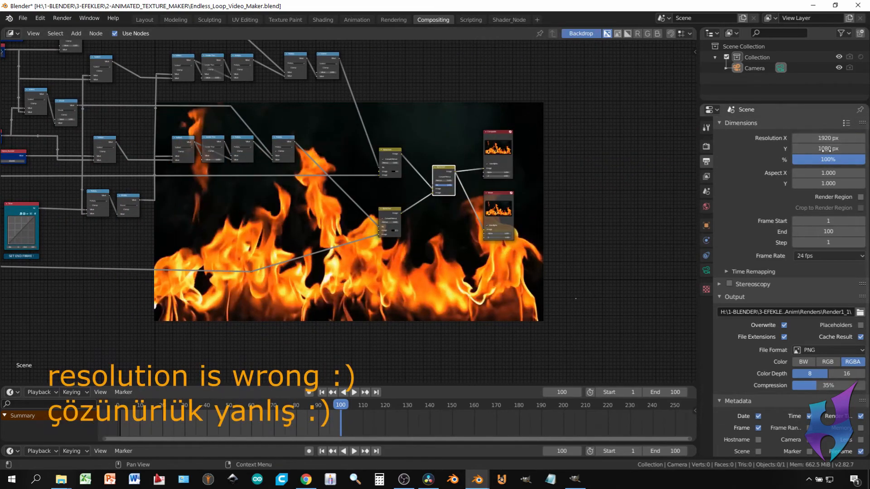
{"action": "left_click", "coordinate": [860, 357]}
{"action": "left_click", "coordinate": [829, 404]}
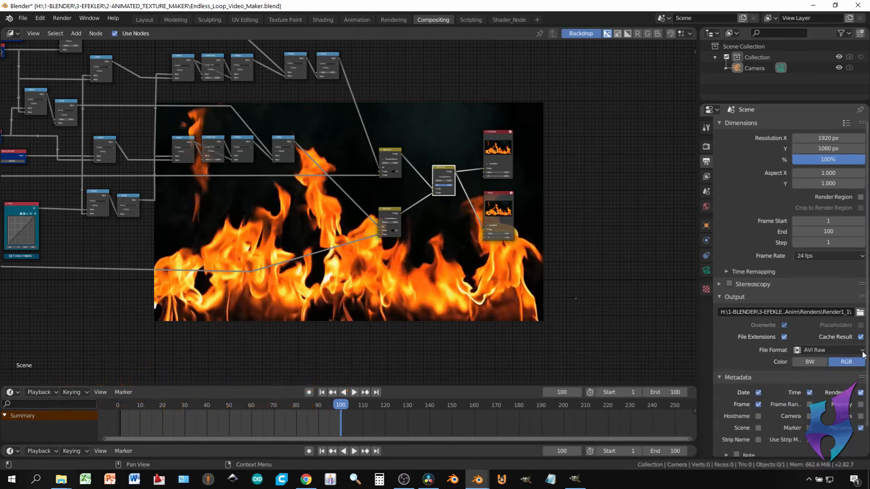
Step: Set the output path to a file named fire2 in the Fire\Fire_video folder and render the animation
{"action": "left_click", "coordinate": [859, 312]}
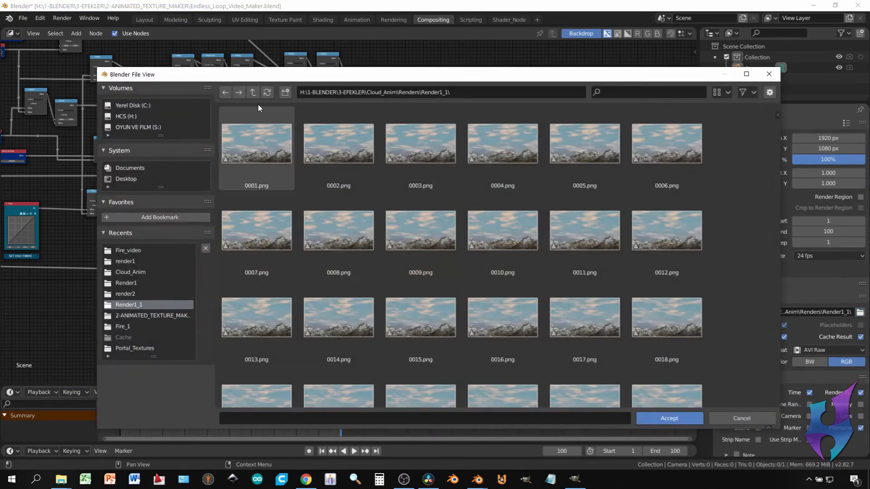
{"action": "left_click", "coordinate": [254, 90]}
{"action": "left_click", "coordinate": [254, 90]}
{"action": "left_click", "coordinate": [254, 93]}
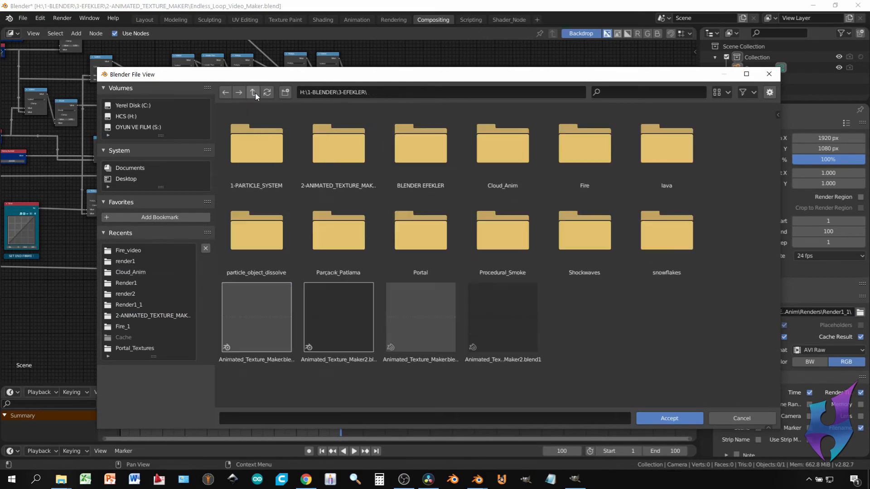
{"action": "left_click", "coordinate": [555, 165]}
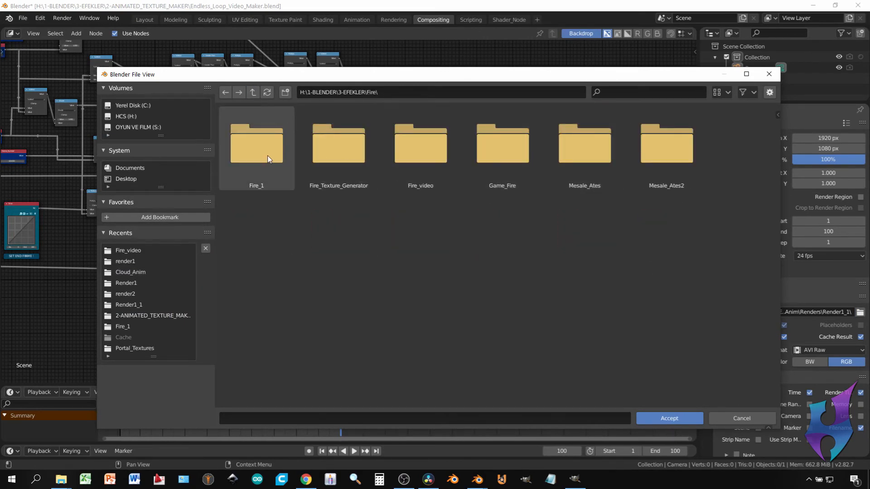
{"action": "double_click", "coordinate": [404, 155]}
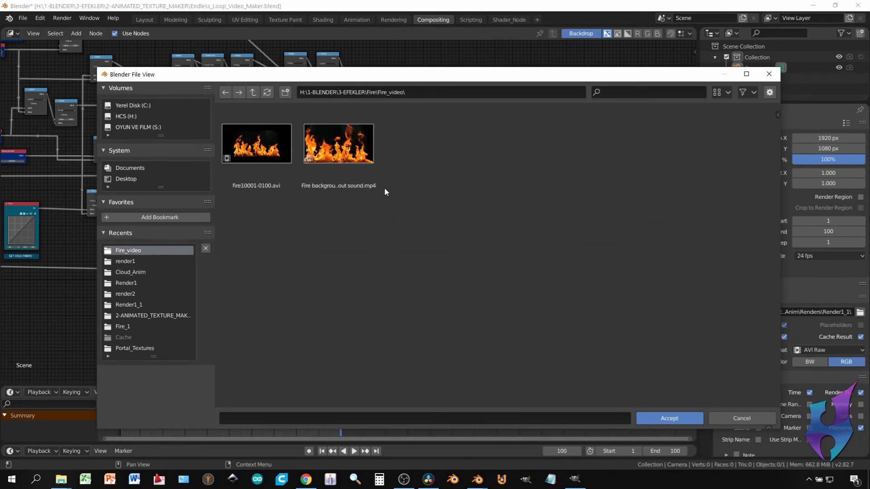
{"action": "left_click", "coordinate": [303, 417]}
{"action": "type", "text": "fire2"}
{"action": "key", "text": "Return"}
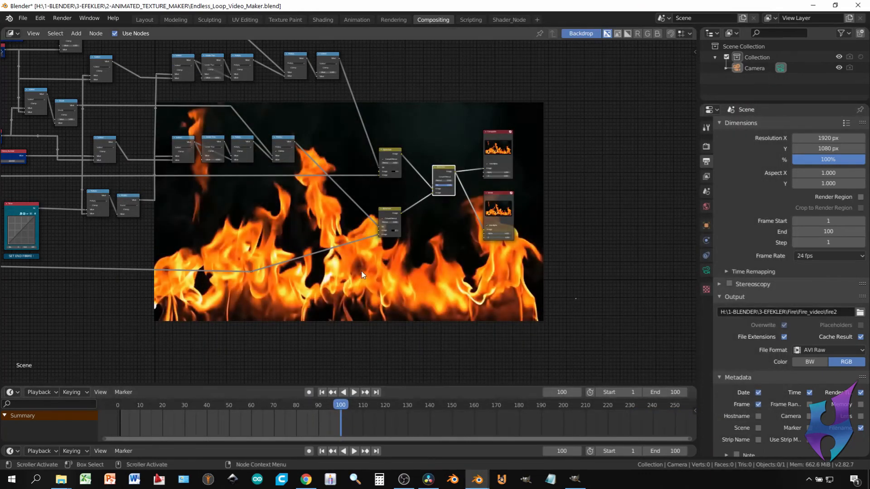
{"action": "key", "text": "Home"}
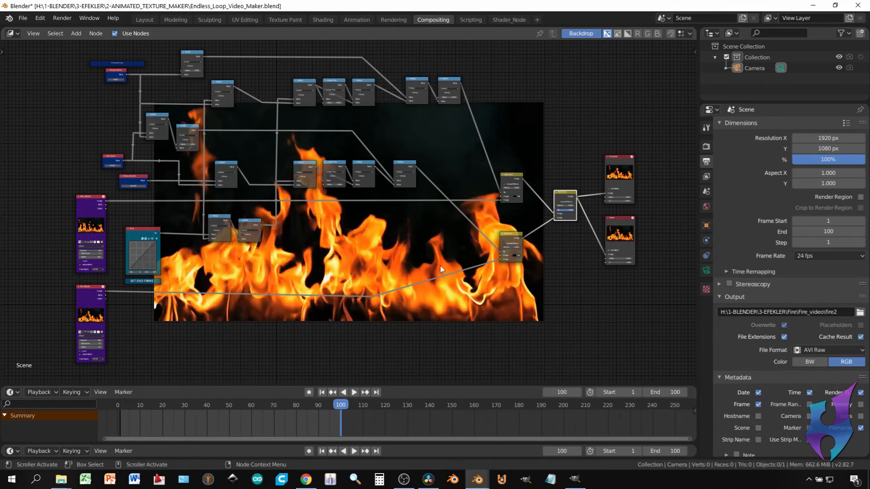
{"action": "key", "text": "ctrl+F12"}
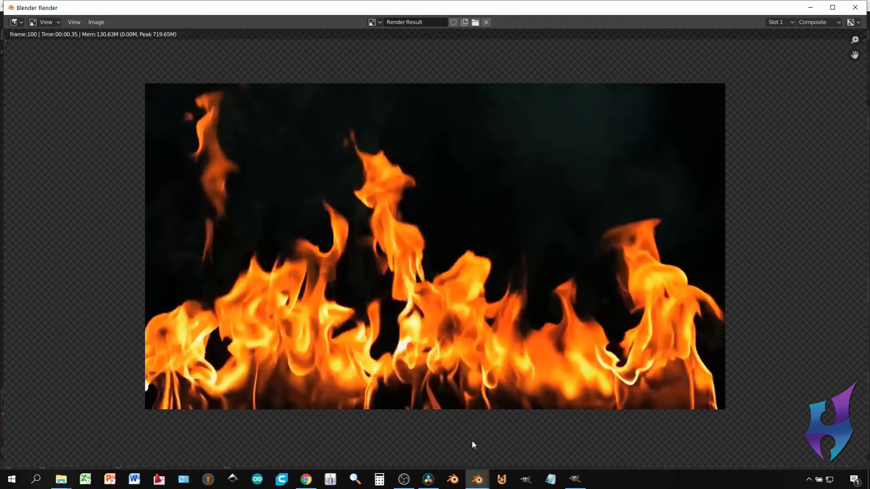
Step: Switch to the Blender window with the video sequencer and delete both existing fire10001-0100.avi strips
{"action": "left_click", "coordinate": [477, 479]}
{"action": "left_click", "coordinate": [390, 452]}
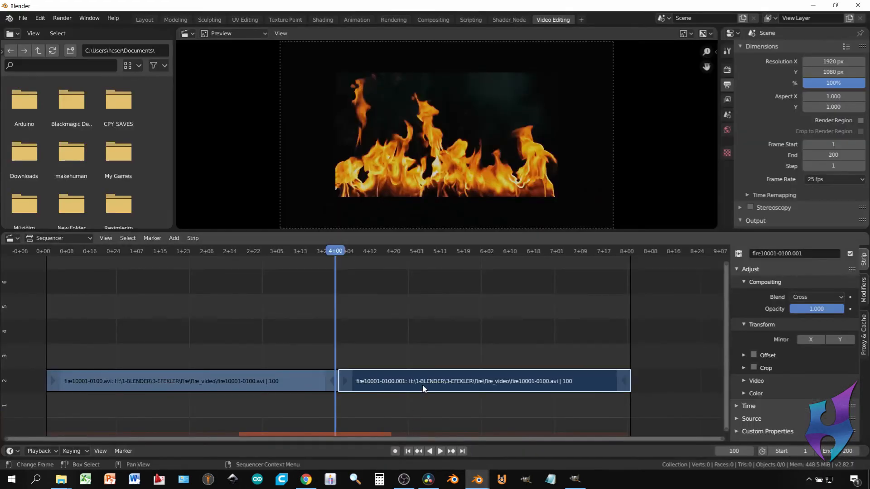
{"action": "left_click", "coordinate": [403, 391]}
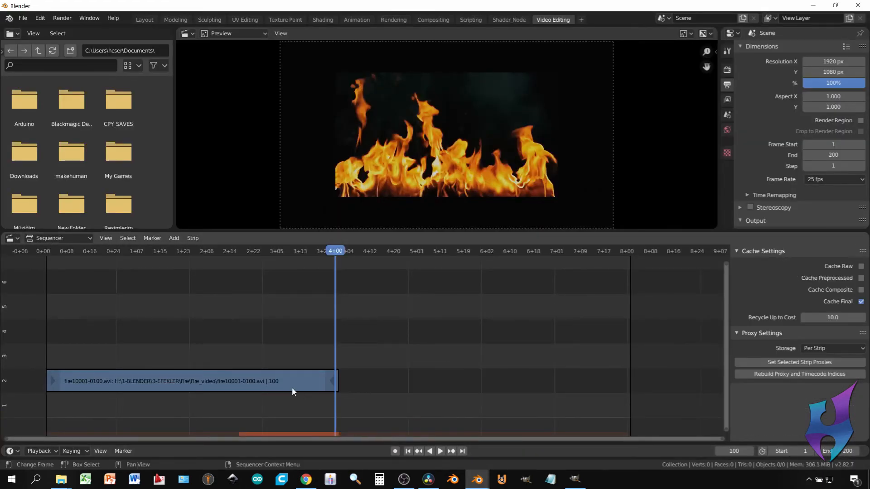
{"action": "left_click", "coordinate": [291, 388]}
{"action": "key", "text": "Delete"}
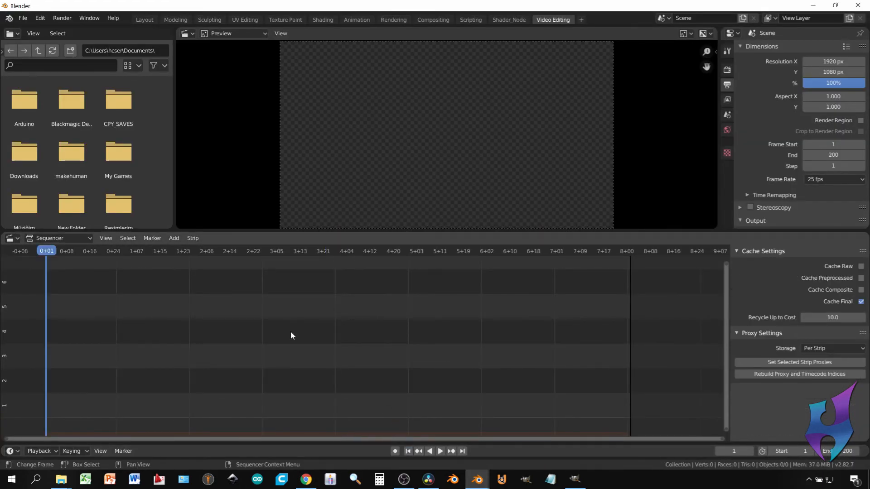
Step: Add fire20001-0100.avi from the Fire_video folder as a movie strip at frame 1 on channel 2
{"action": "left_click", "coordinate": [174, 238]}
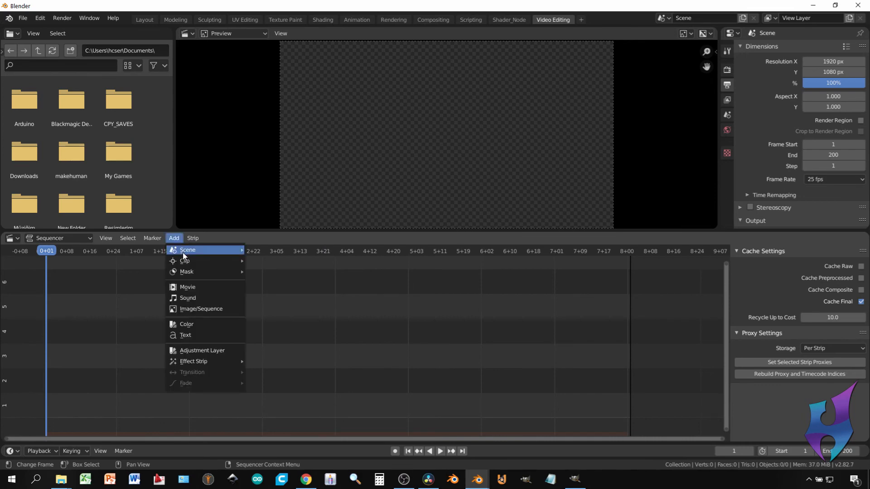
{"action": "left_click", "coordinate": [199, 287]}
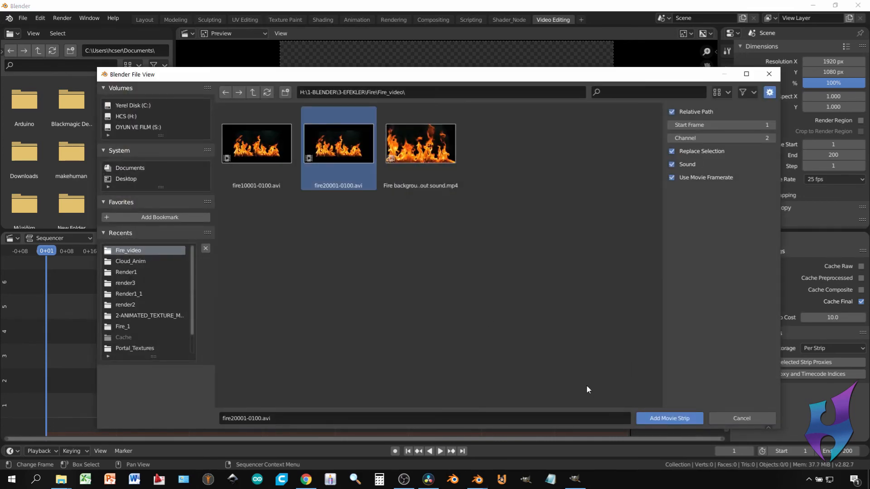
{"action": "left_click", "coordinate": [664, 418]}
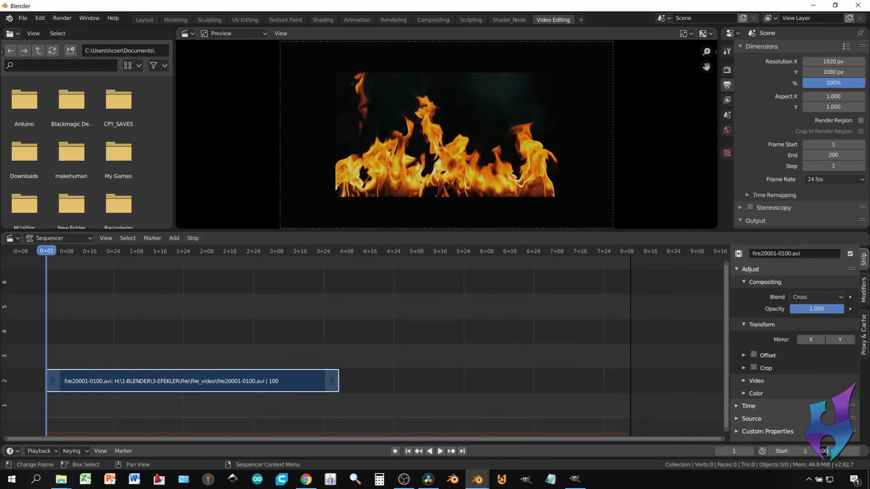
Step: Set the end frame to 100 and play the sequence to check the fire loop
{"action": "left_click", "coordinate": [440, 451]}
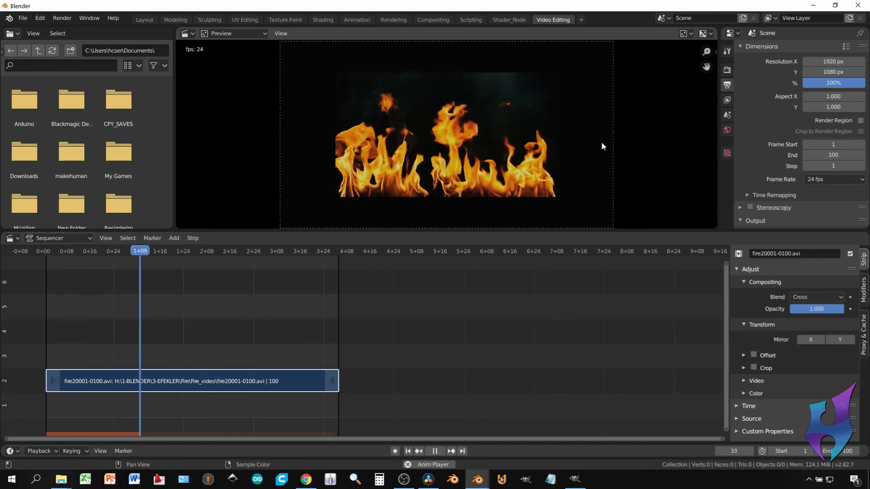